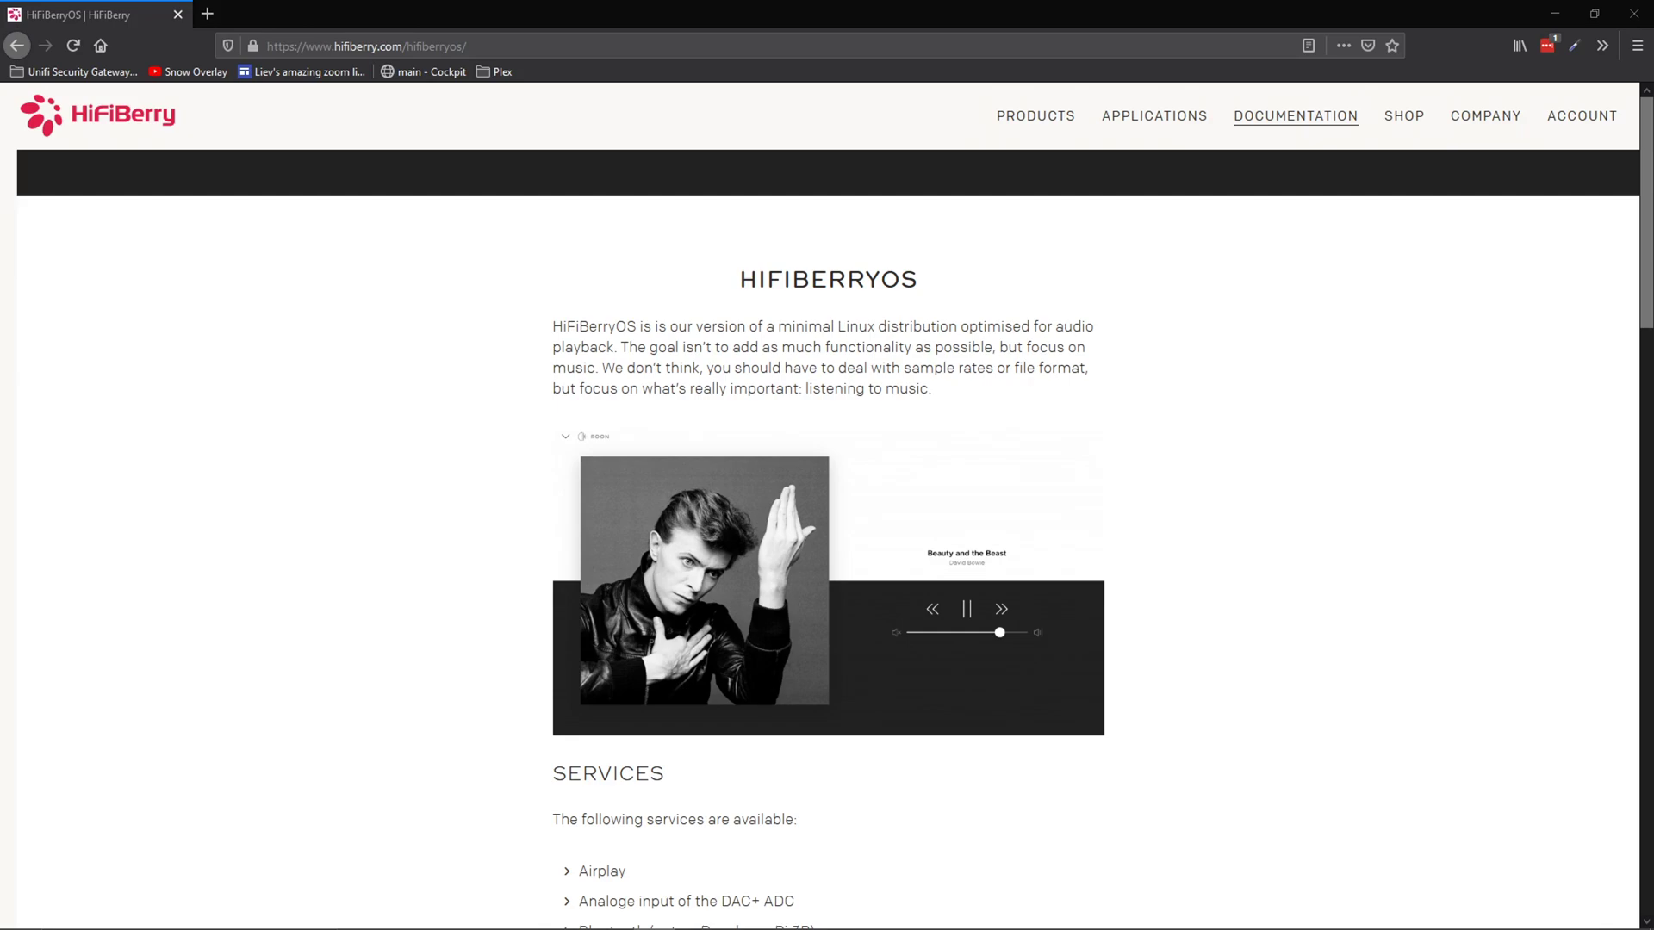
Scroll the HiFiBerry website down to the three HiFiBerryOS download links
mouse_move(466, 46)
mouse_down()
mouse_move(332, 26)
mouse_move(349, 43)
mouse_move(466, 46)
mouse_up()
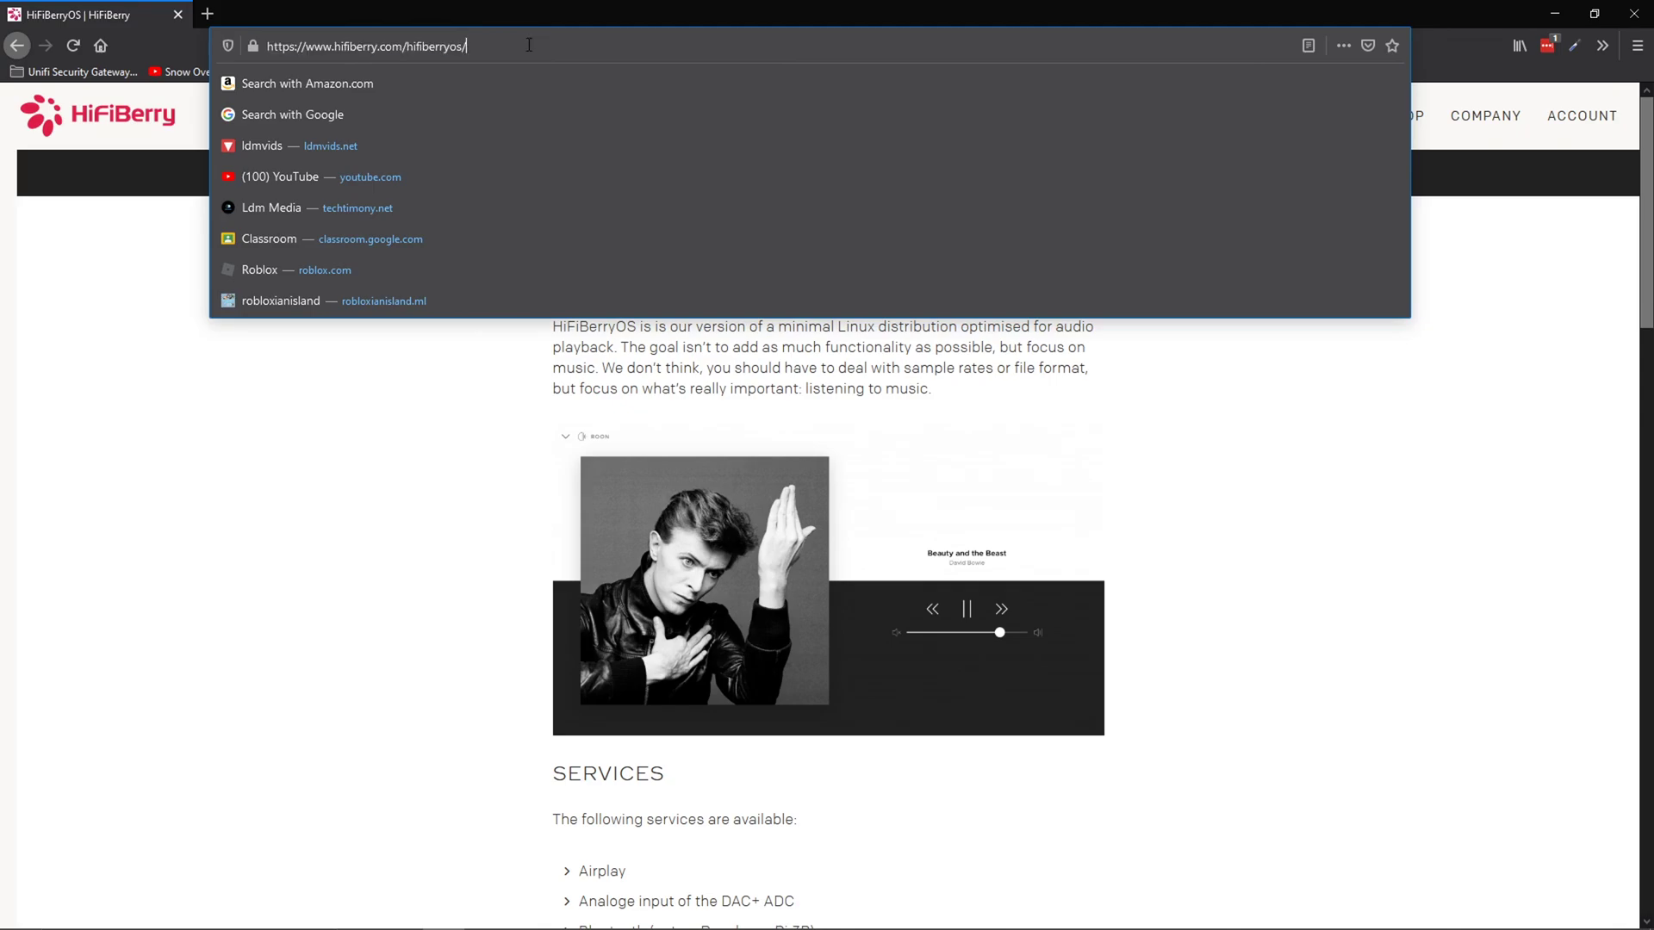
click(531, 600)
scroll(603, 594, down, 5)
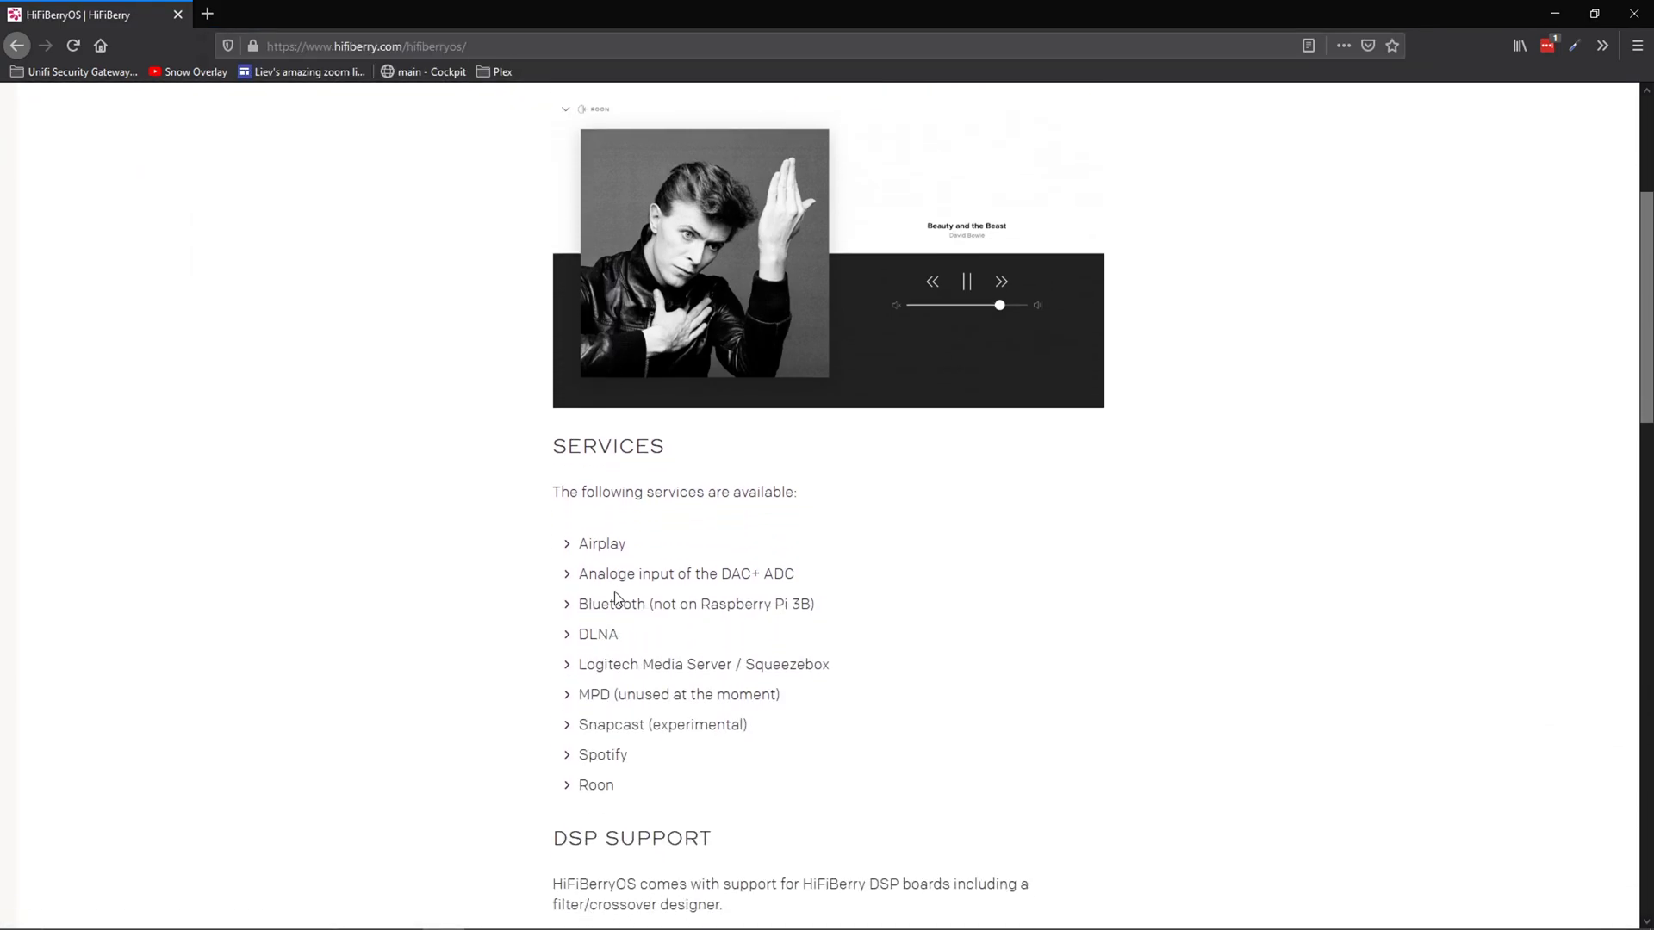
scroll(616, 592, down, 11)
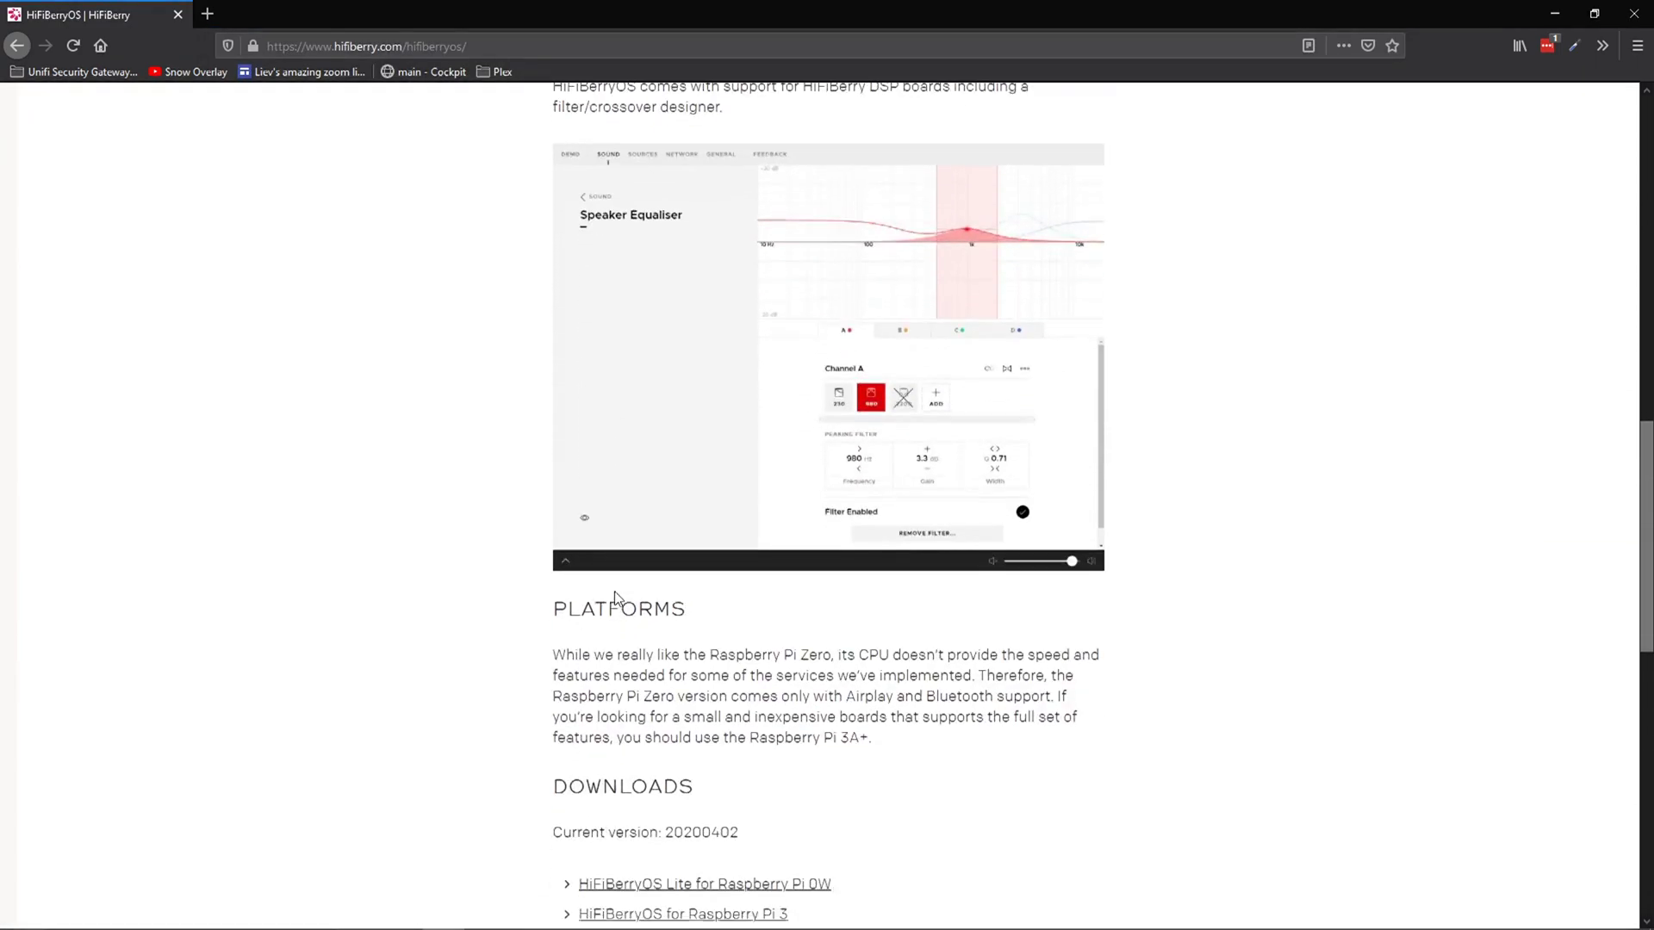
scroll(614, 592, down, 2)
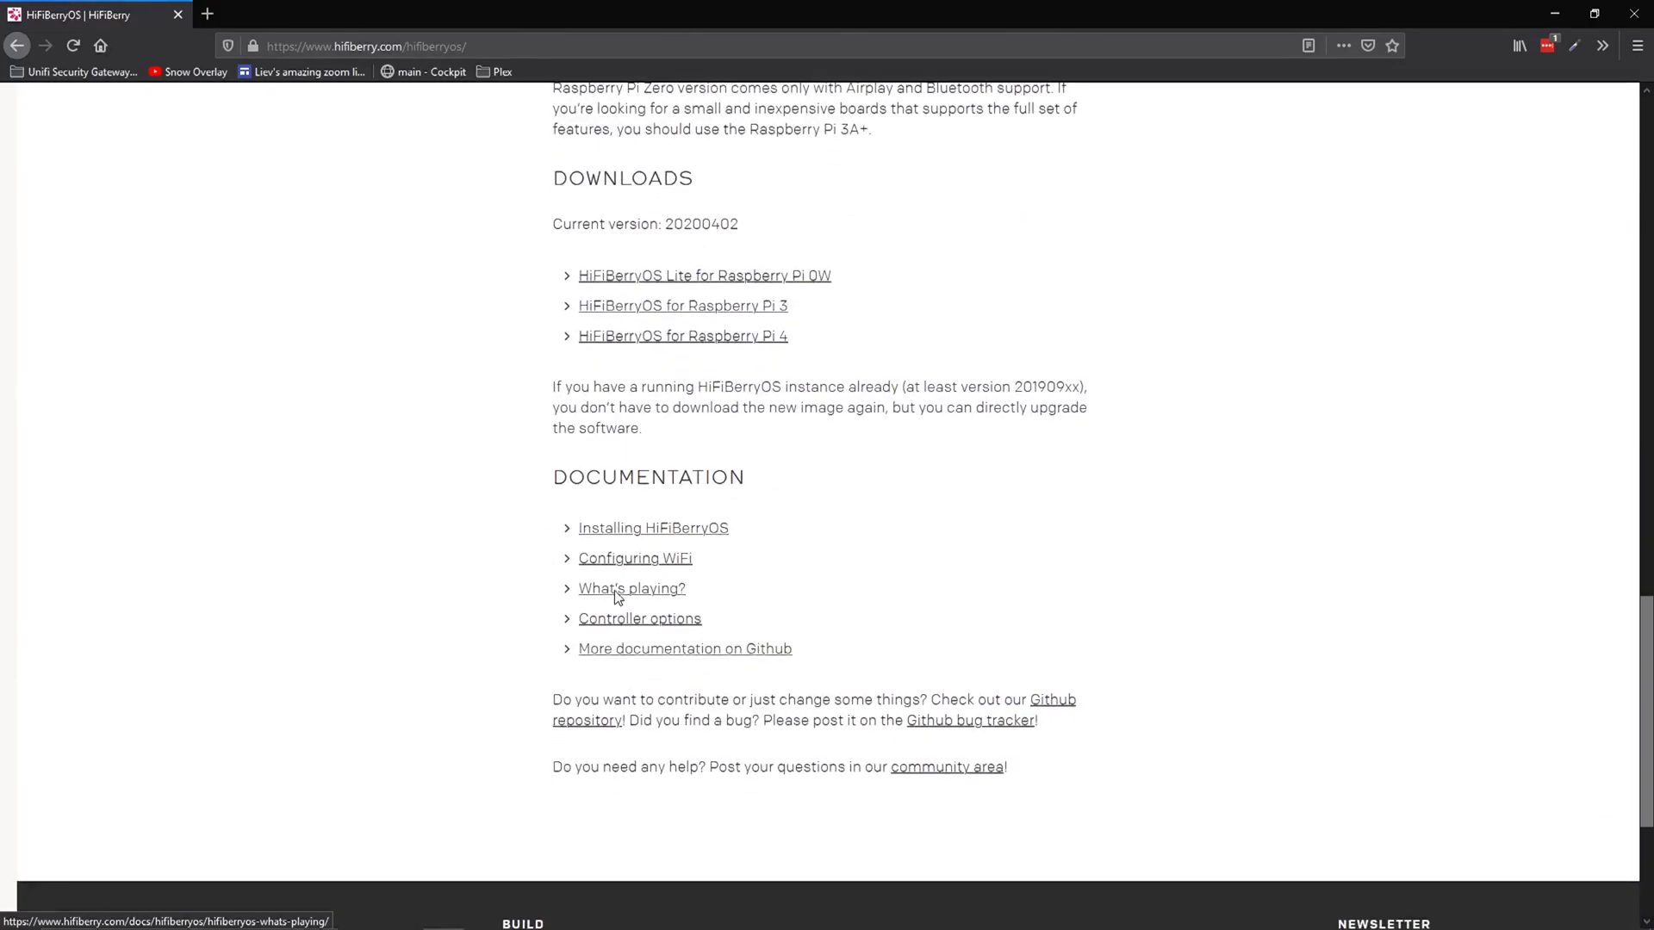
drag(756, 355, 550, 281)
click(869, 380)
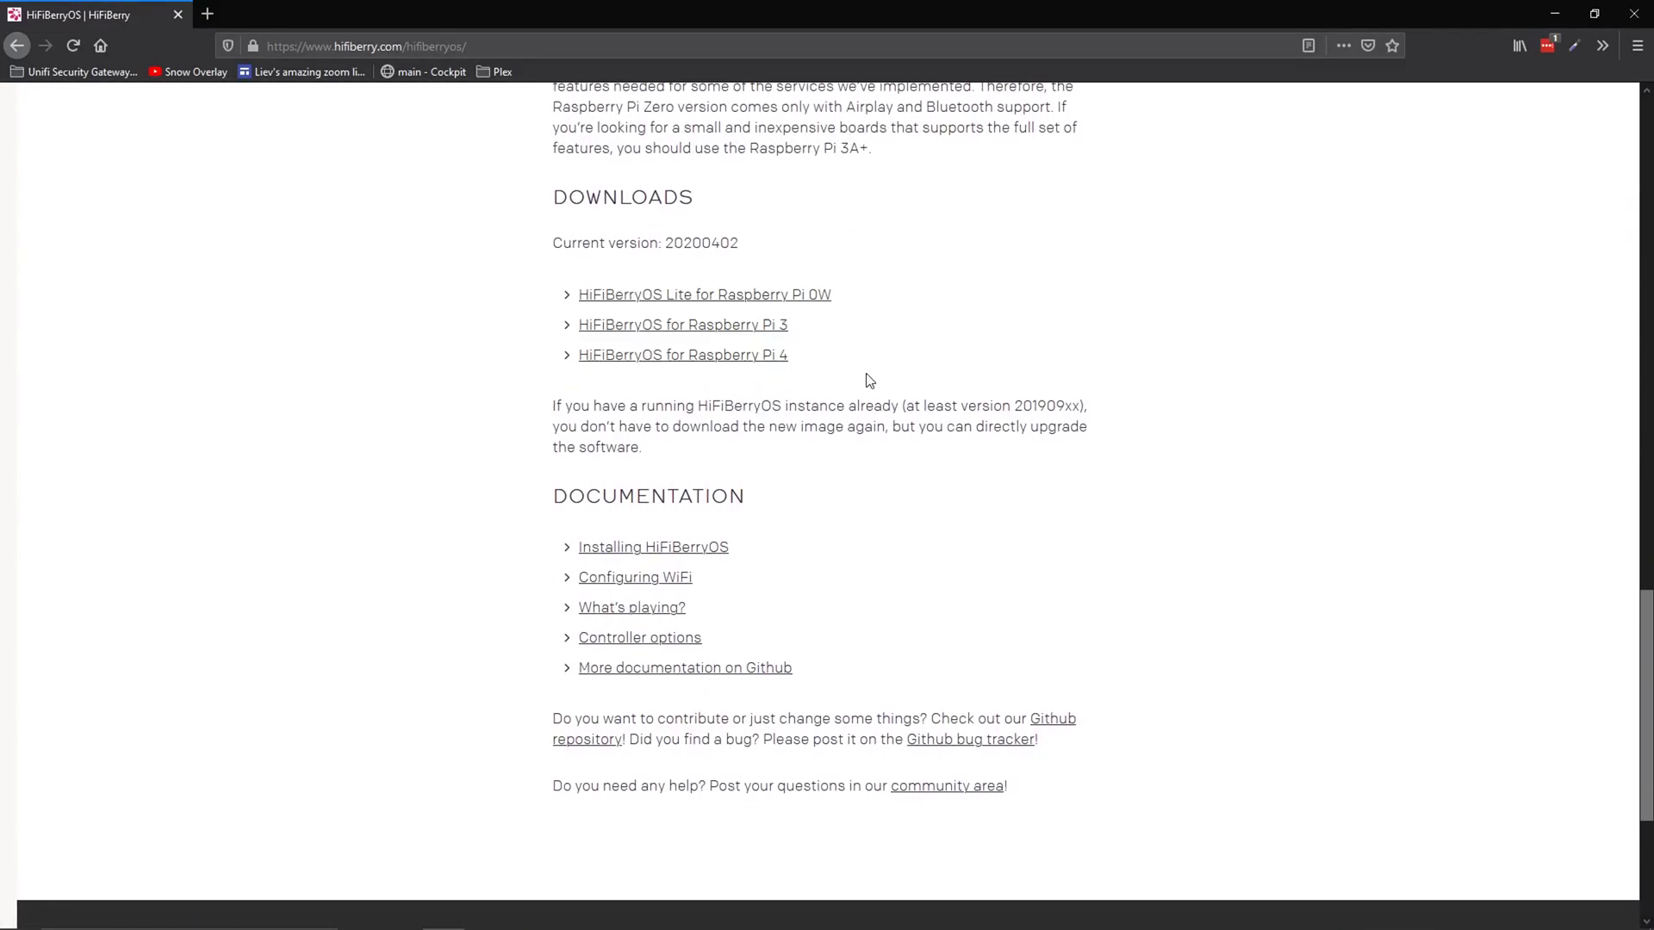
Download and save hifiberryos-pi3.zip for Raspberry Pi 3, then check its 158 MB download progress
click(724, 332)
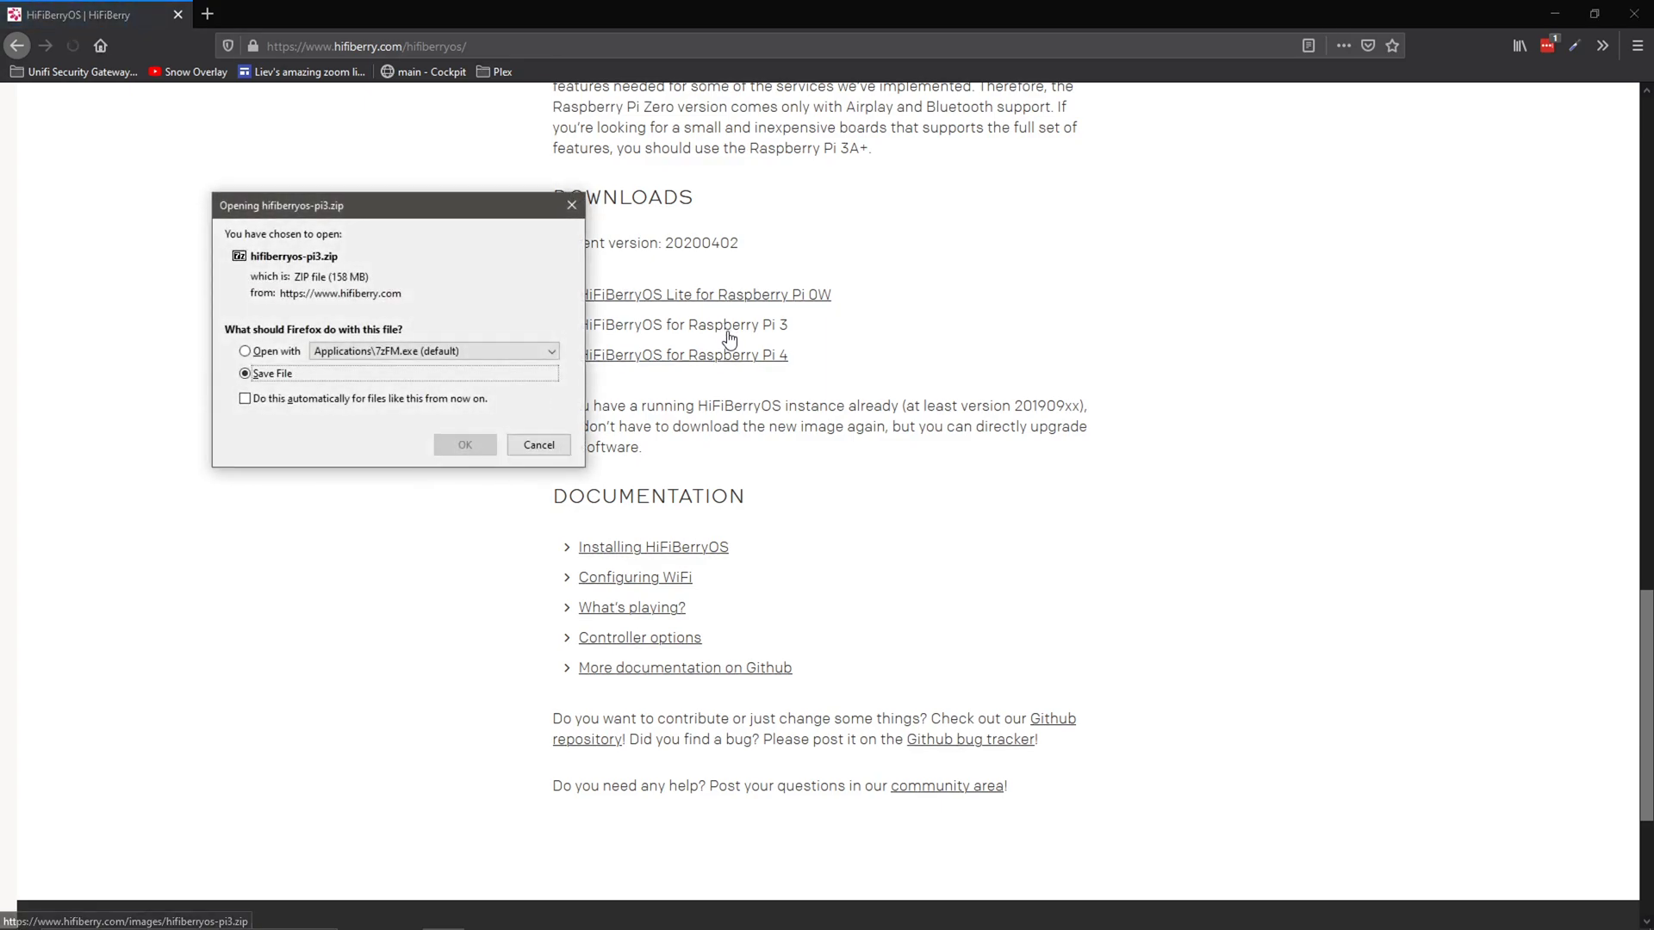
click(462, 437)
click(1489, 47)
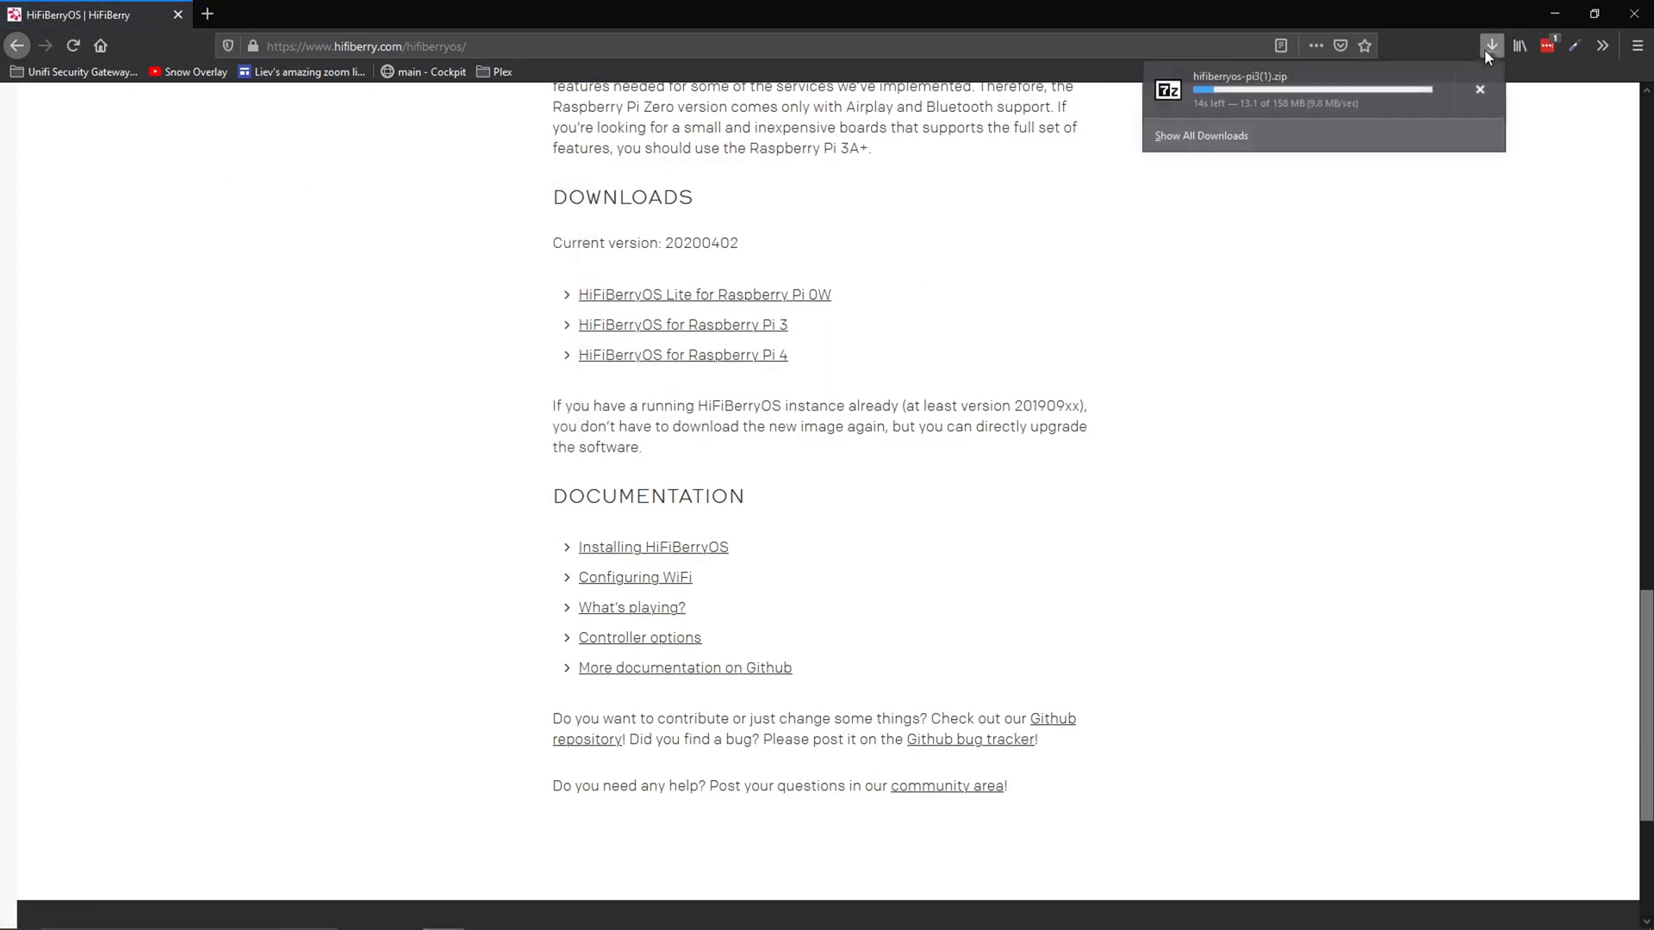
key(super)
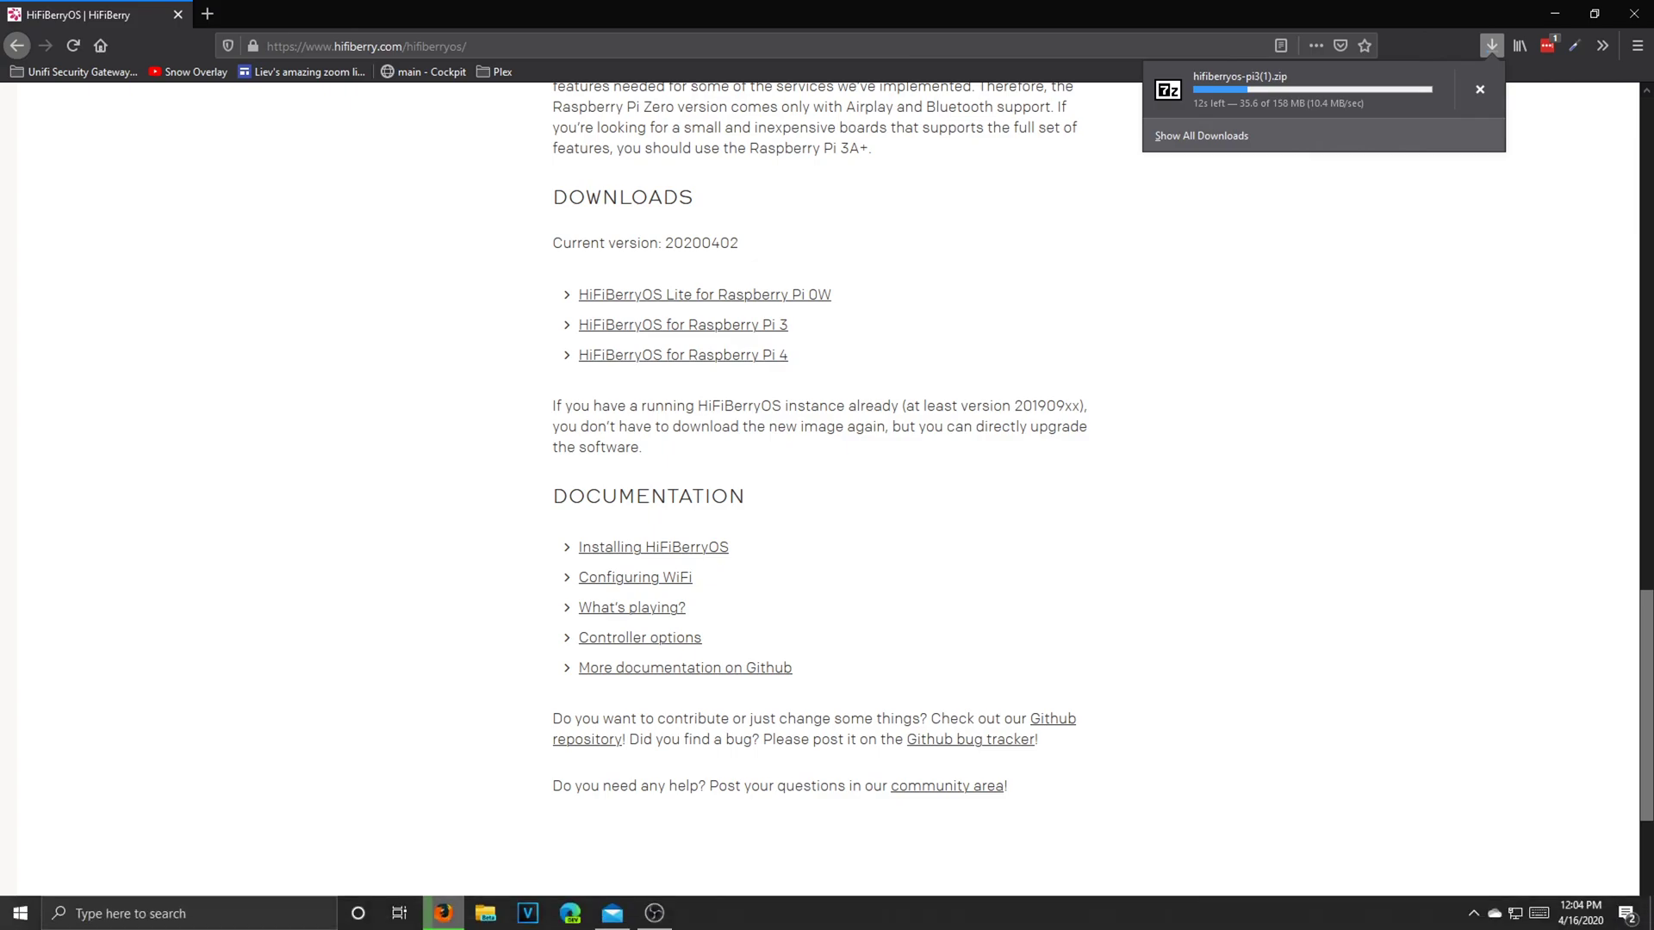
Launch balenaEtcher from a Start menu search for 'bal', then go back to the HiFiBerryOS downloads tab
text(bal)
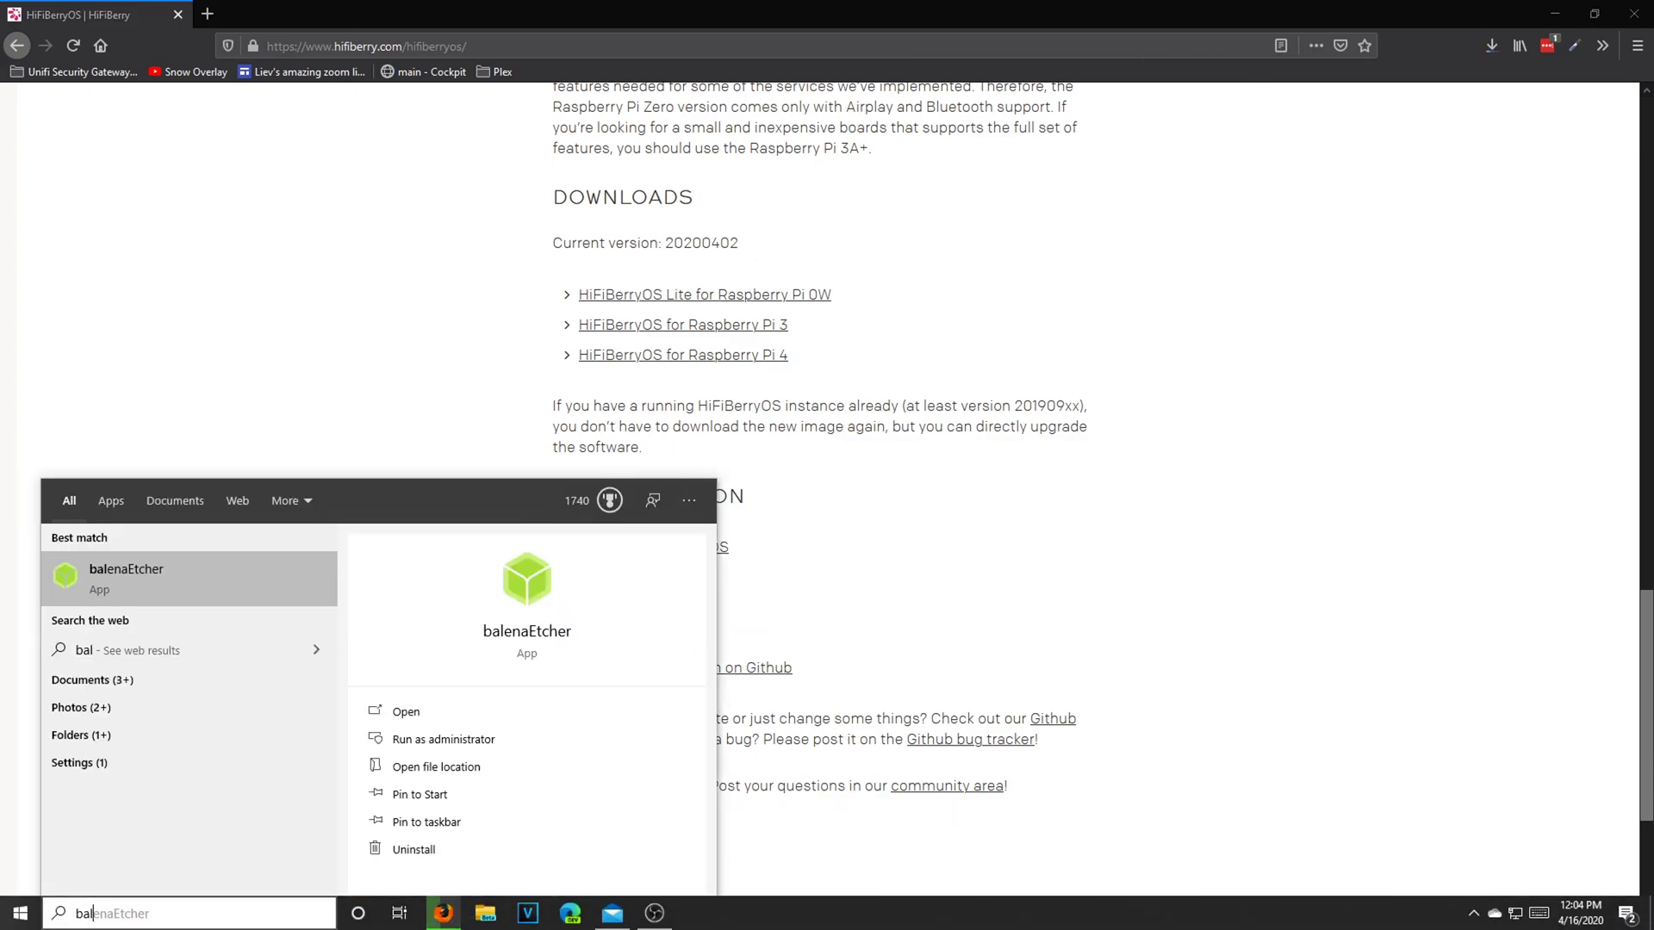
key(Return)
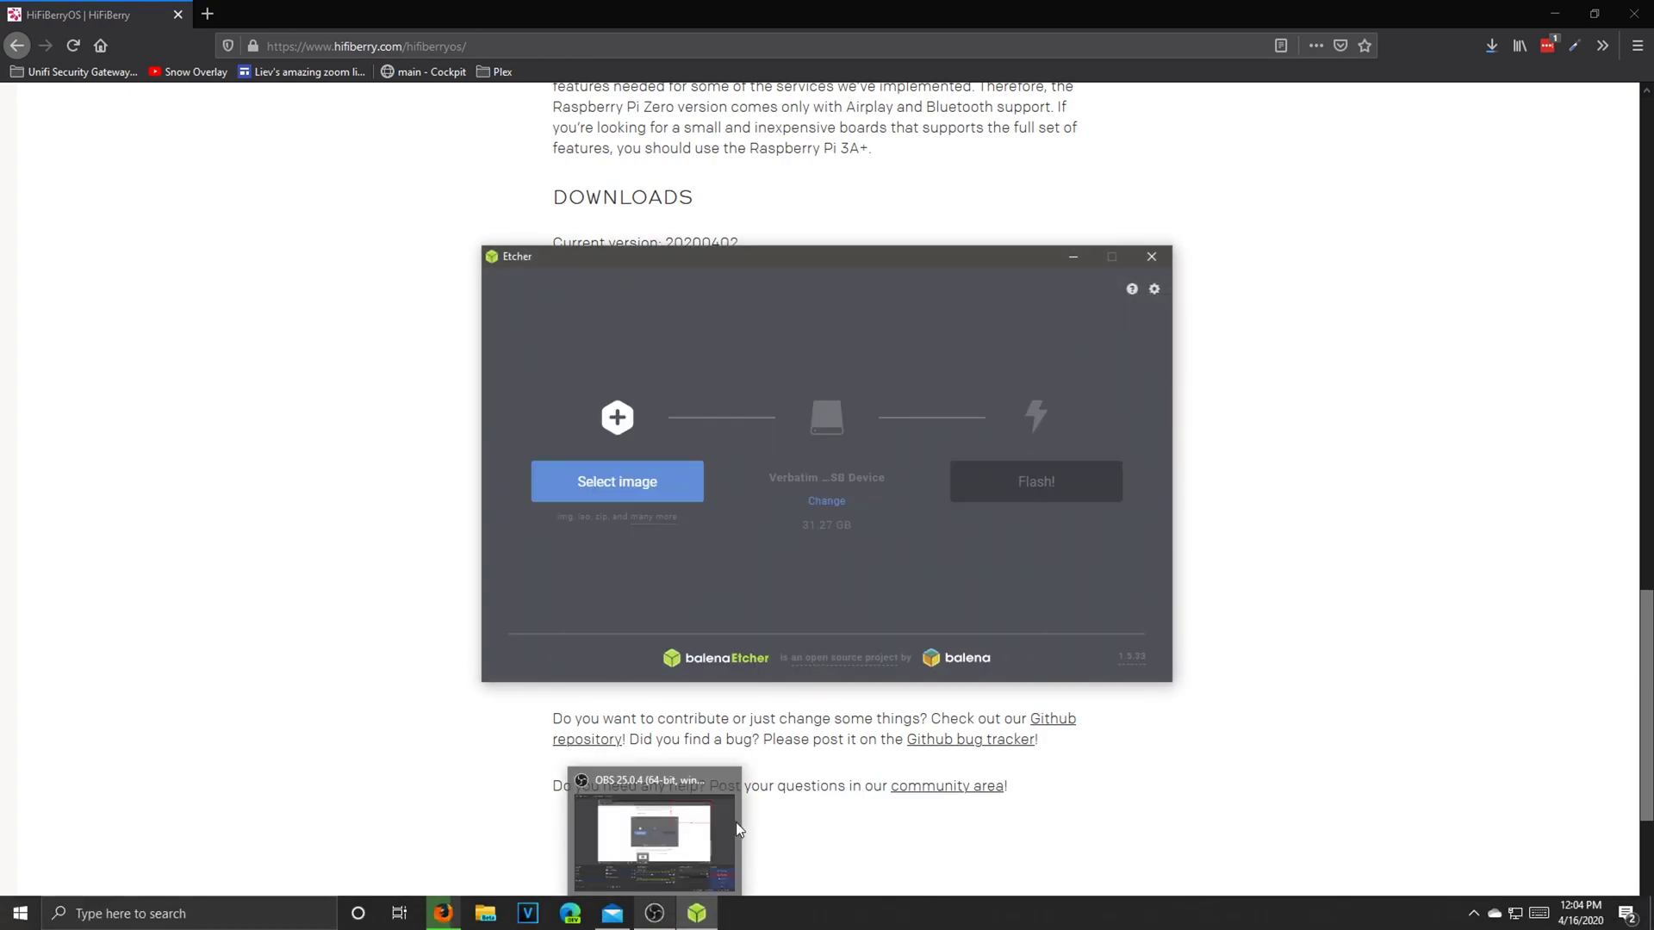
drag(876, 246, 255, 277)
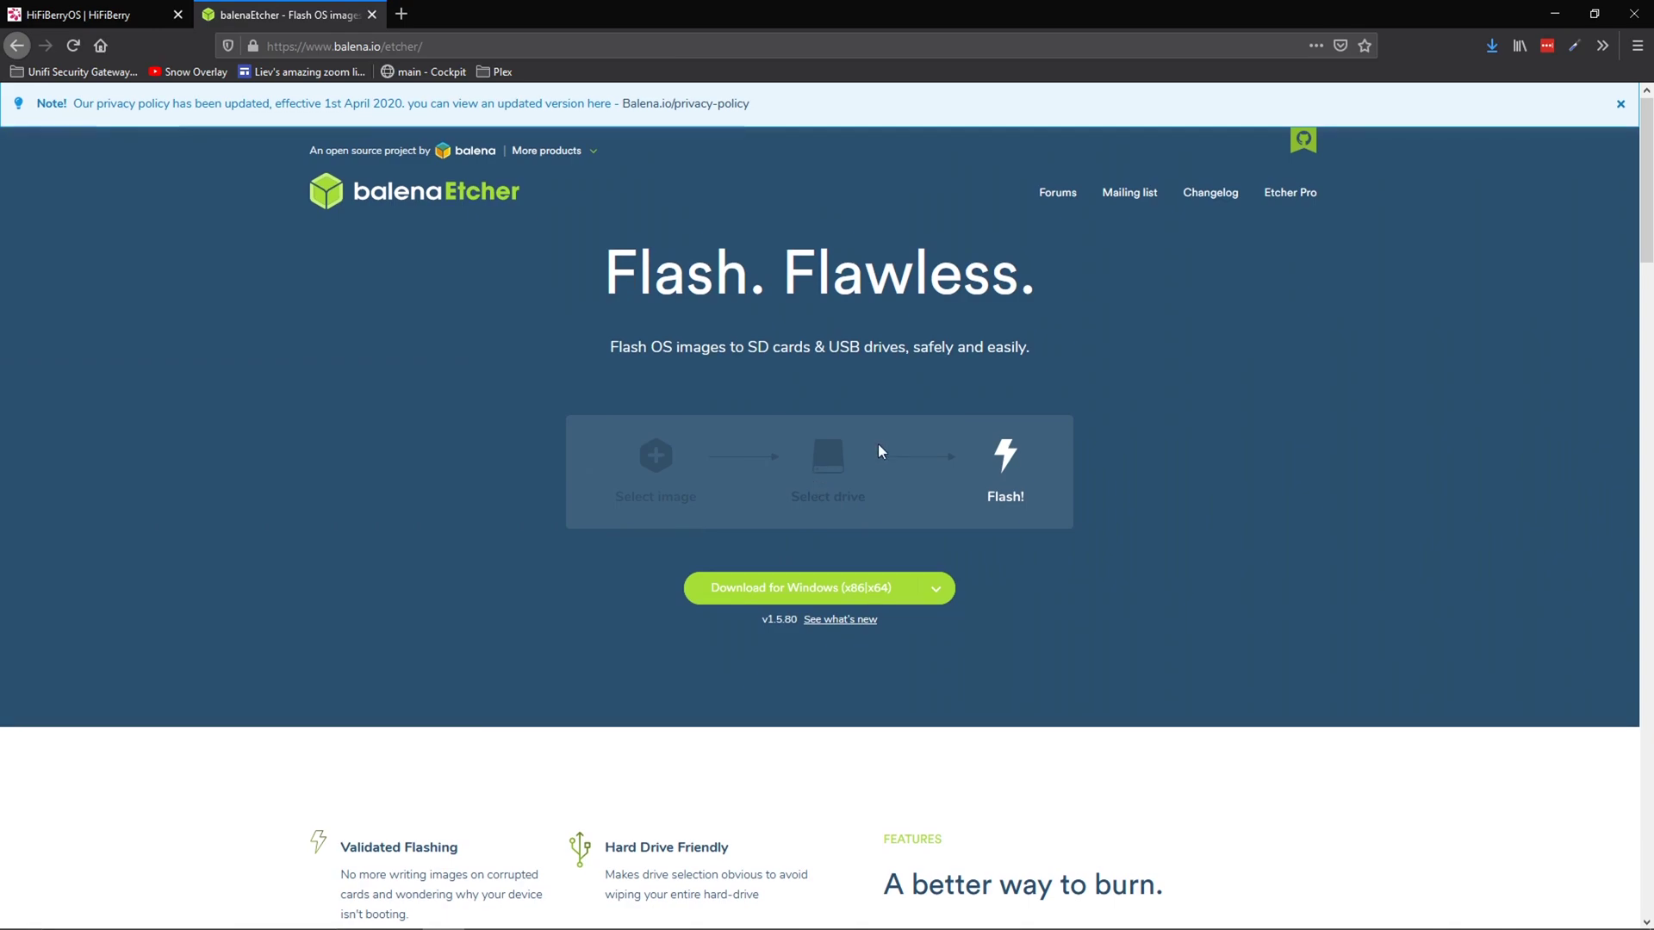
click(370, 46)
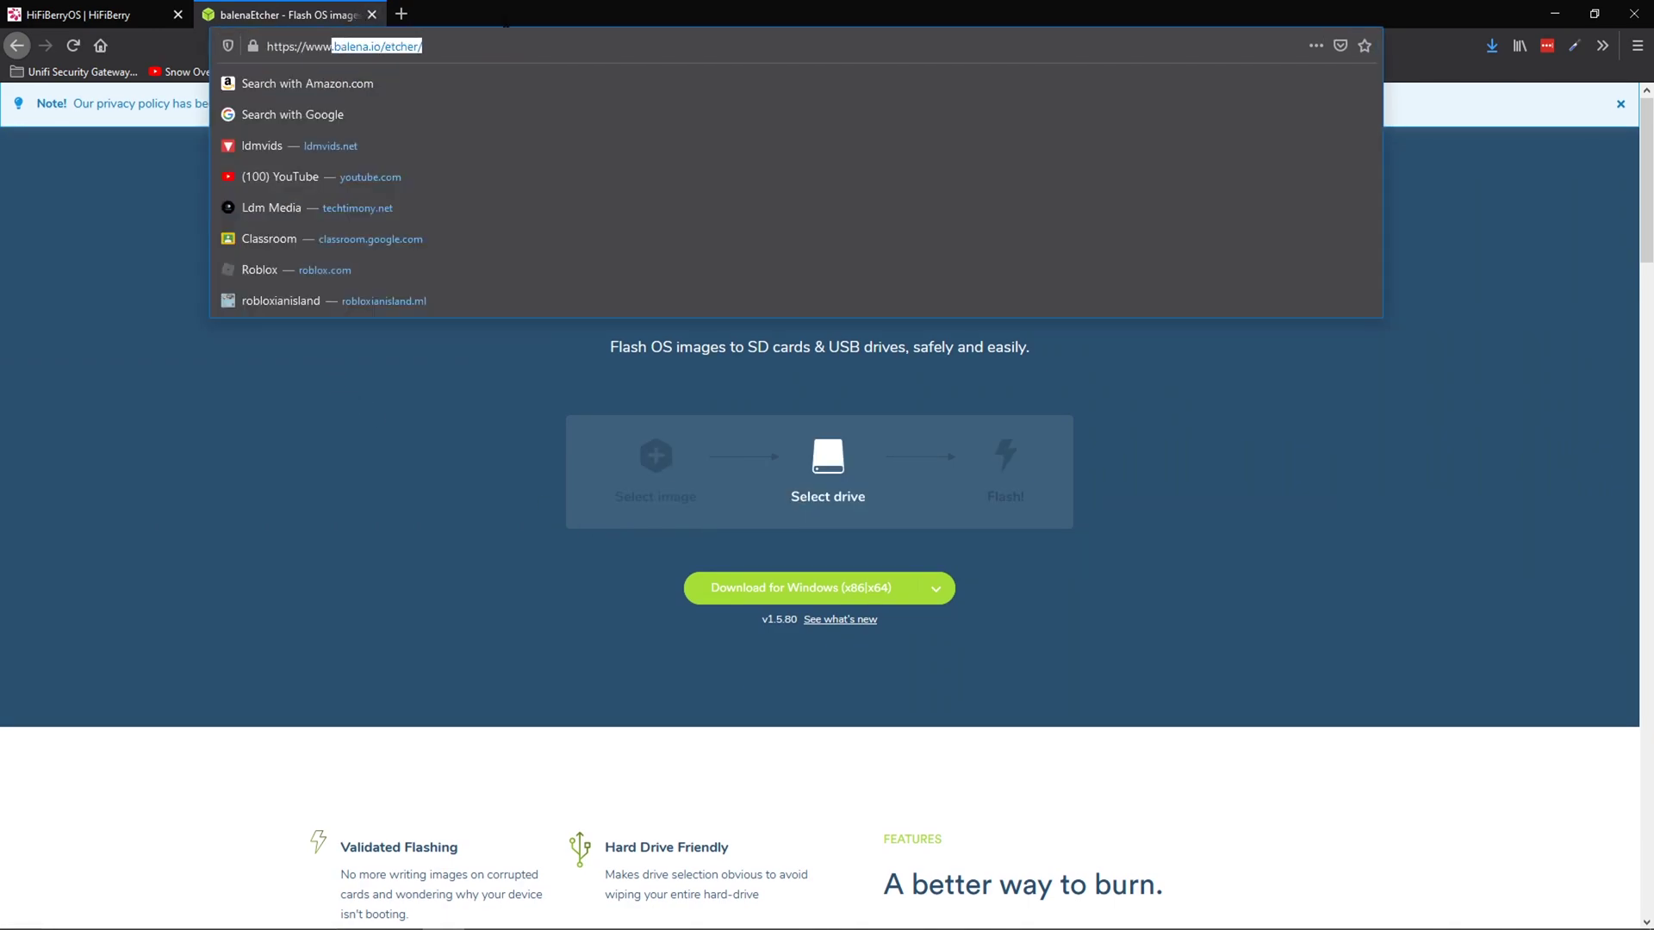
click(83, 11)
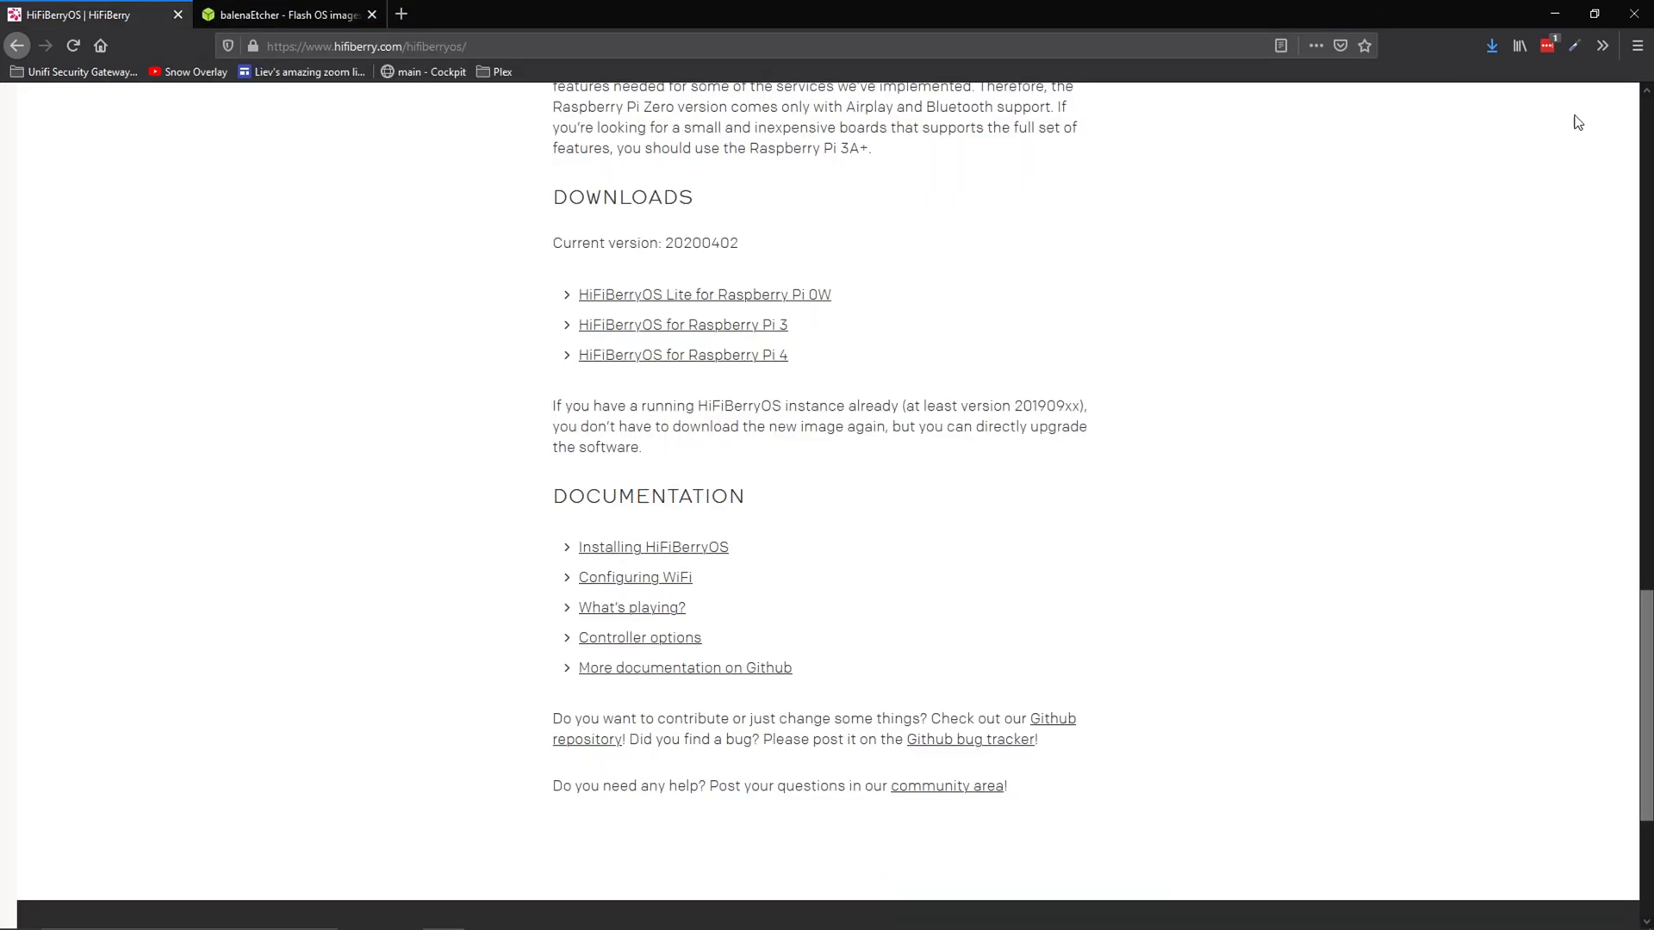
Drop the downloaded hifiberry pi3 zip into Etcher and target the 31.91 GB Generic SD/MMC reader
click(1487, 46)
key(alt+Tab)
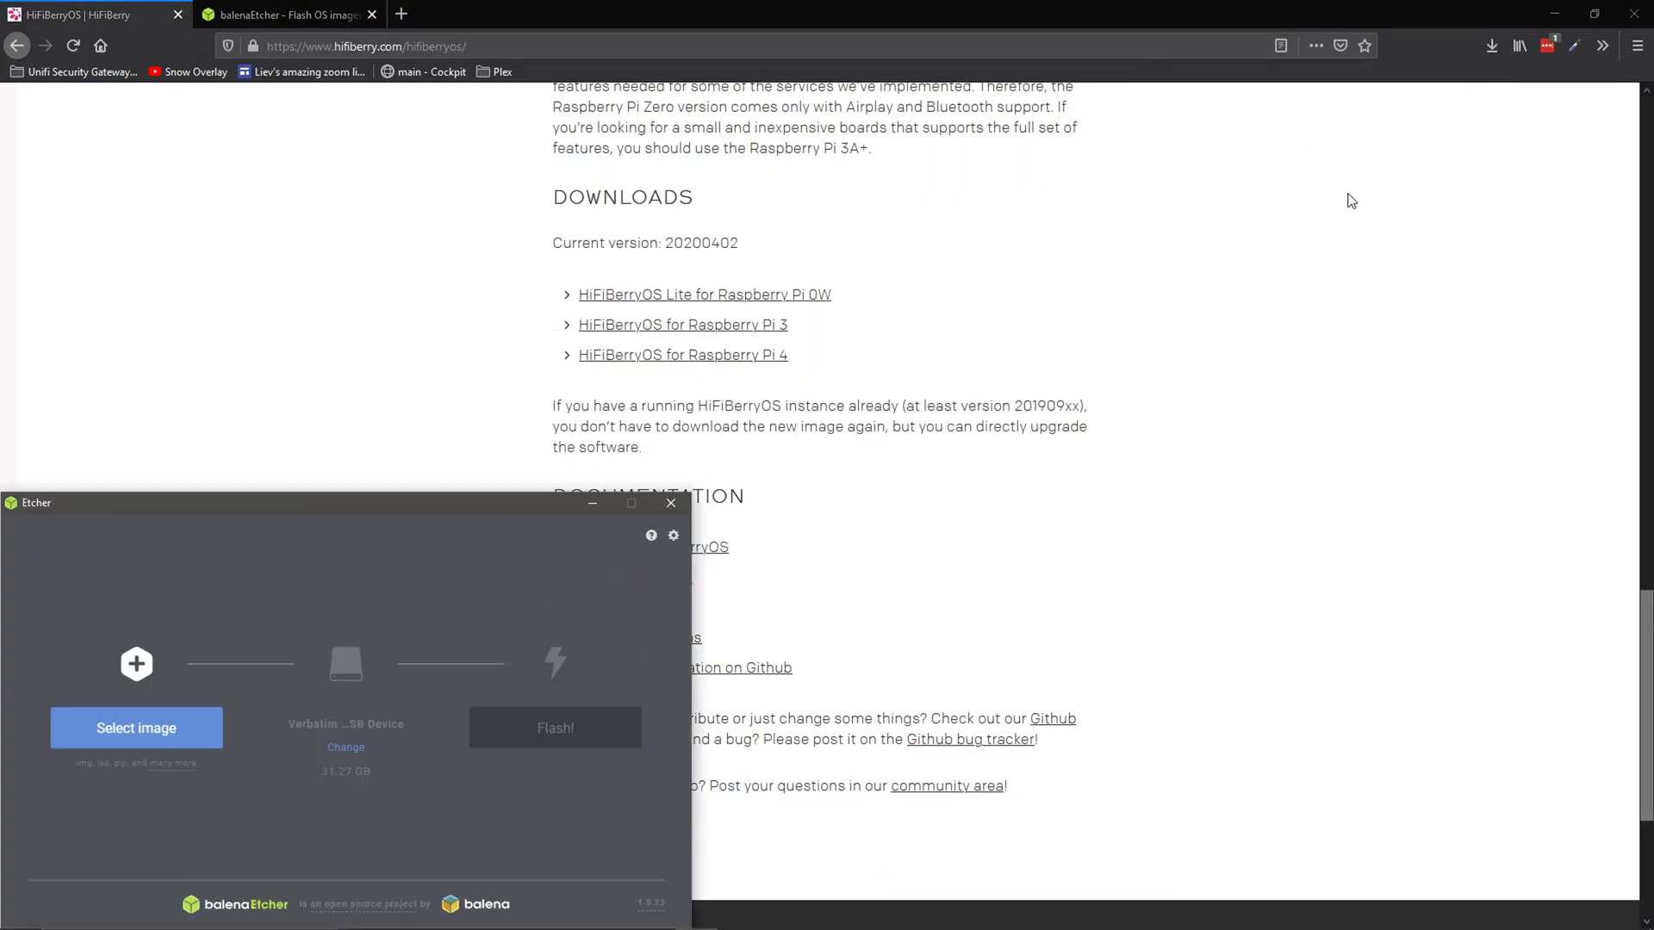
click(1490, 46)
drag(1438, 91, 186, 730)
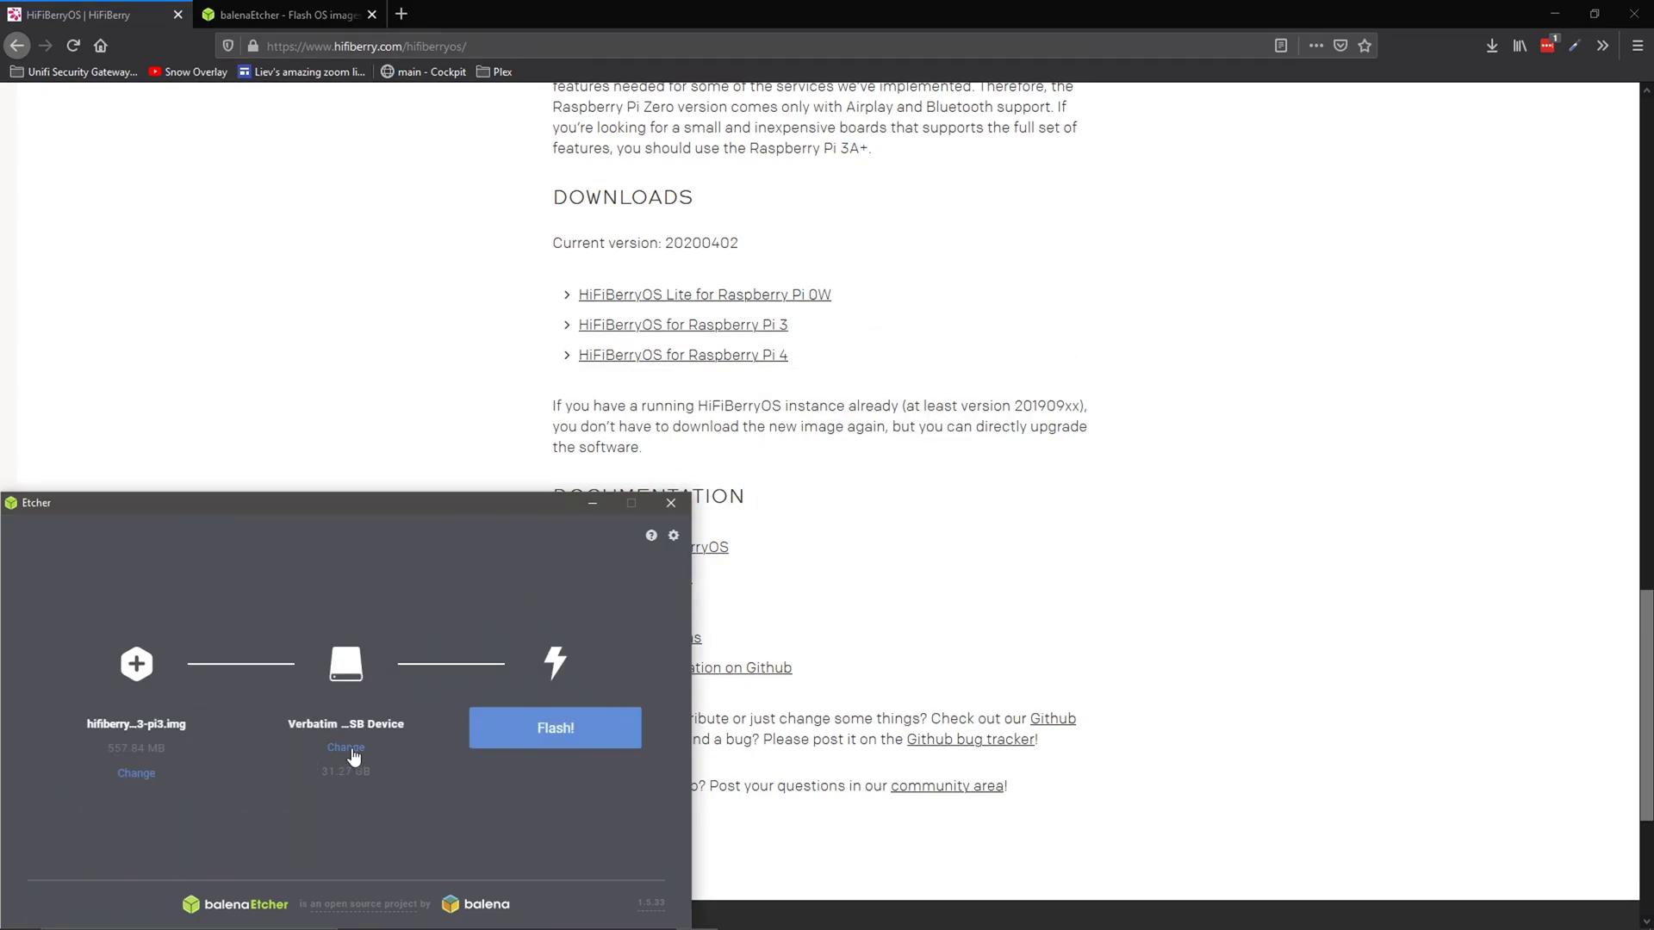
drag(420, 502, 692, 308)
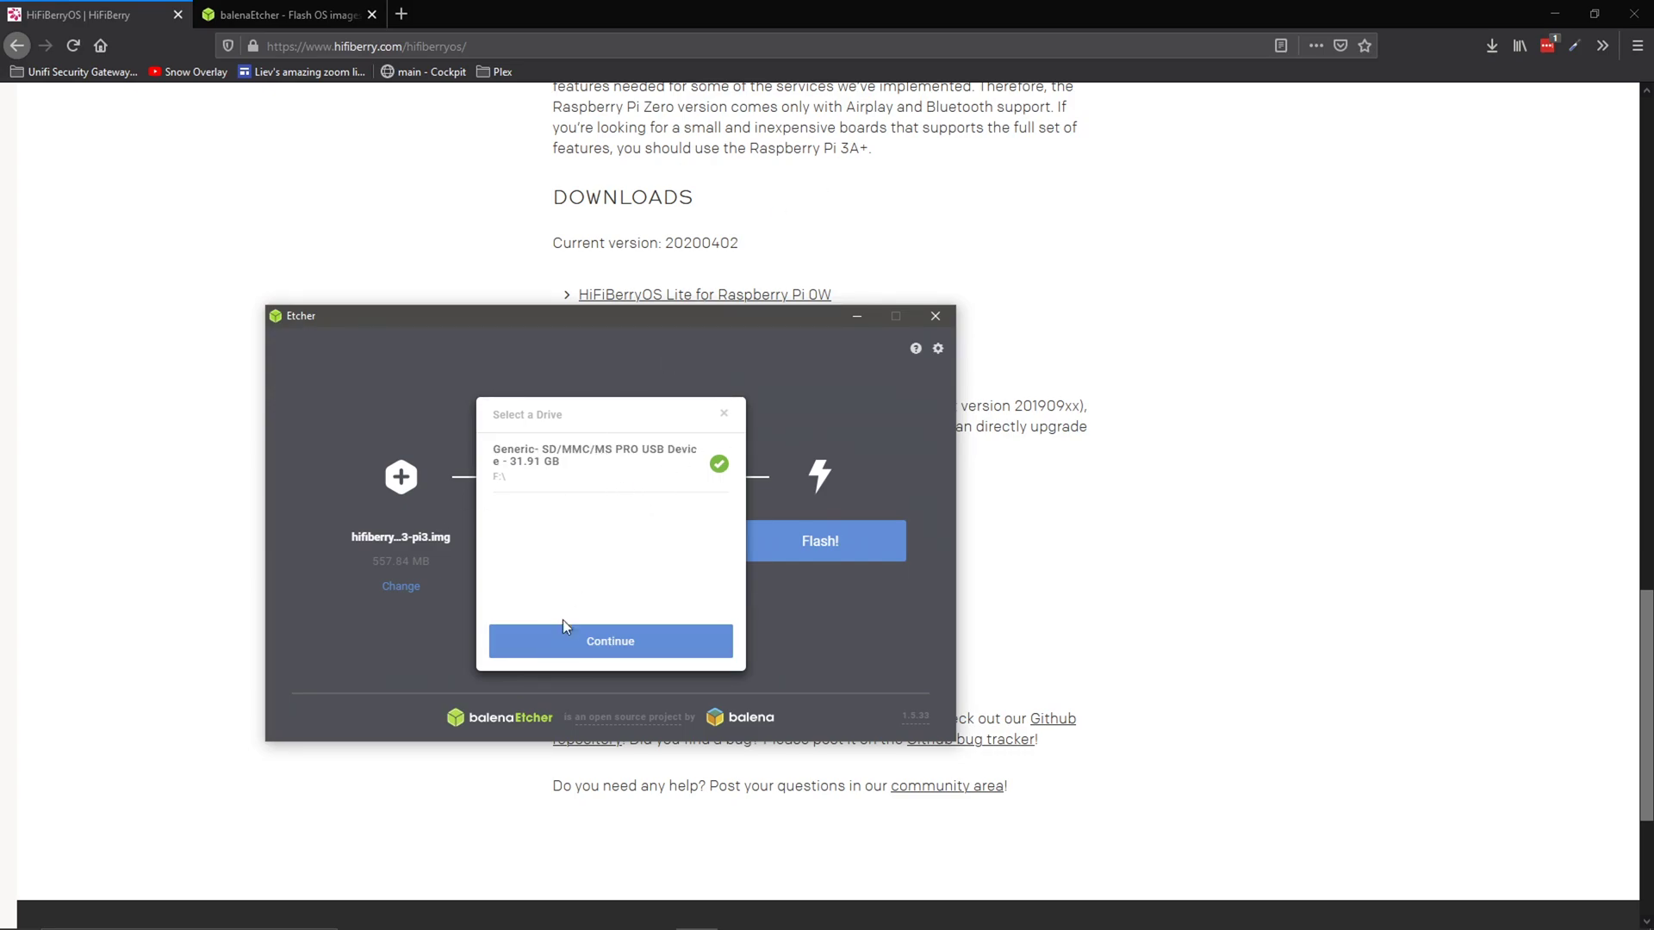
click(605, 646)
Flash the HiFiBerryOS image to the SD card, approving Etcher's write permission, until Flash Complete
click(819, 551)
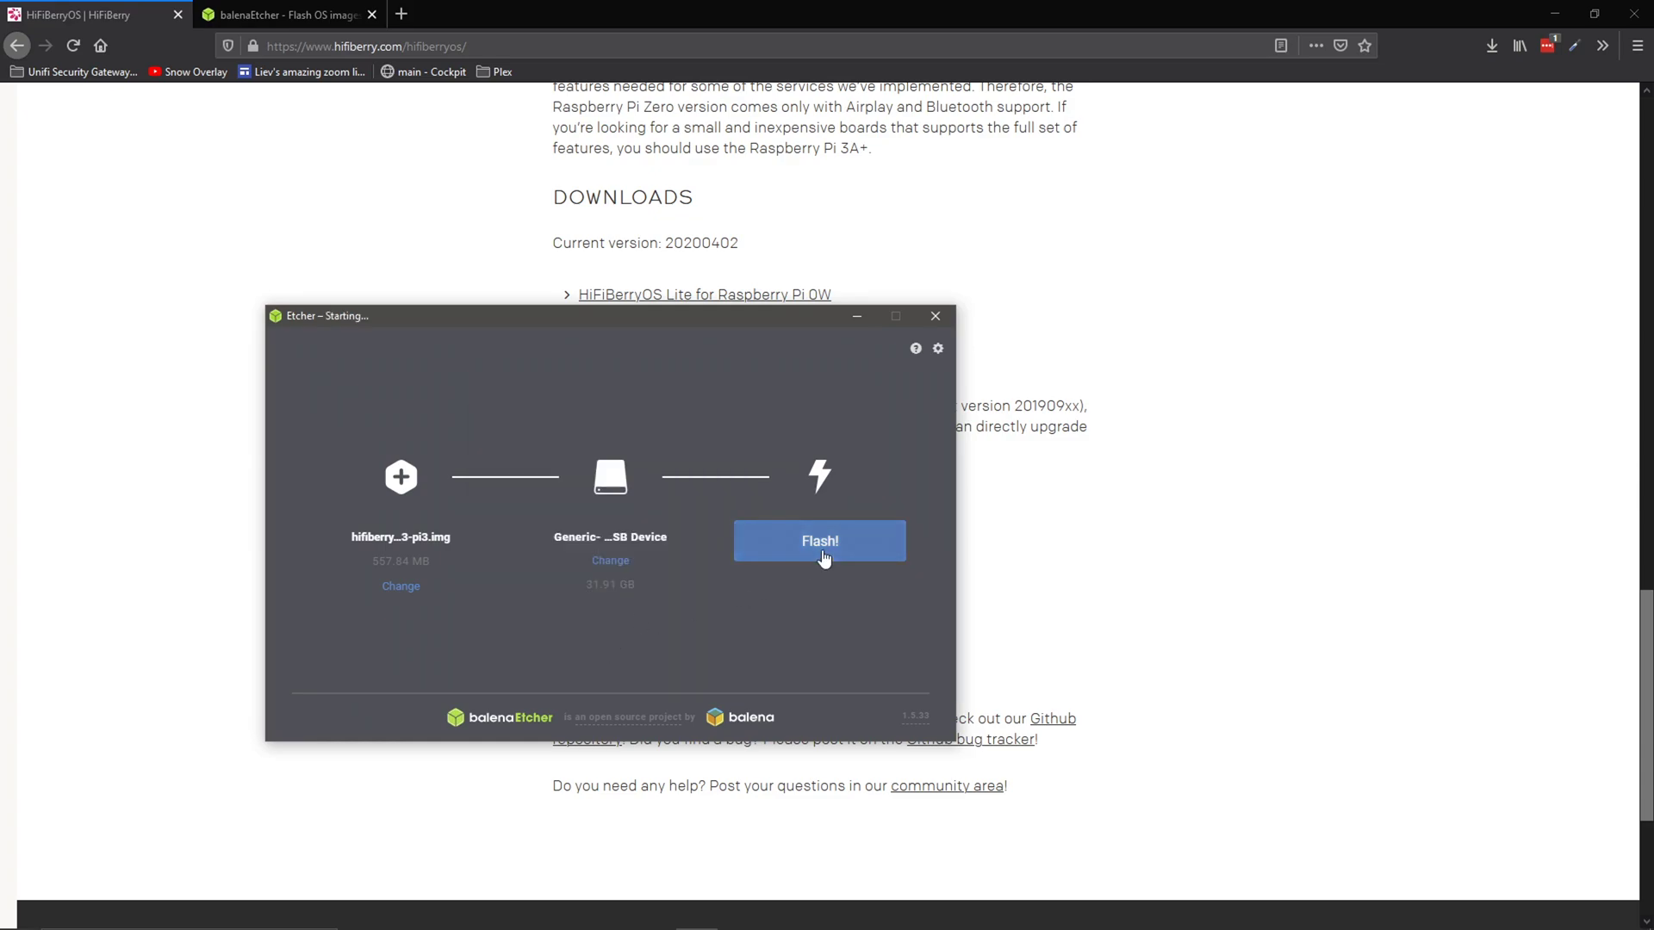
click(829, 555)
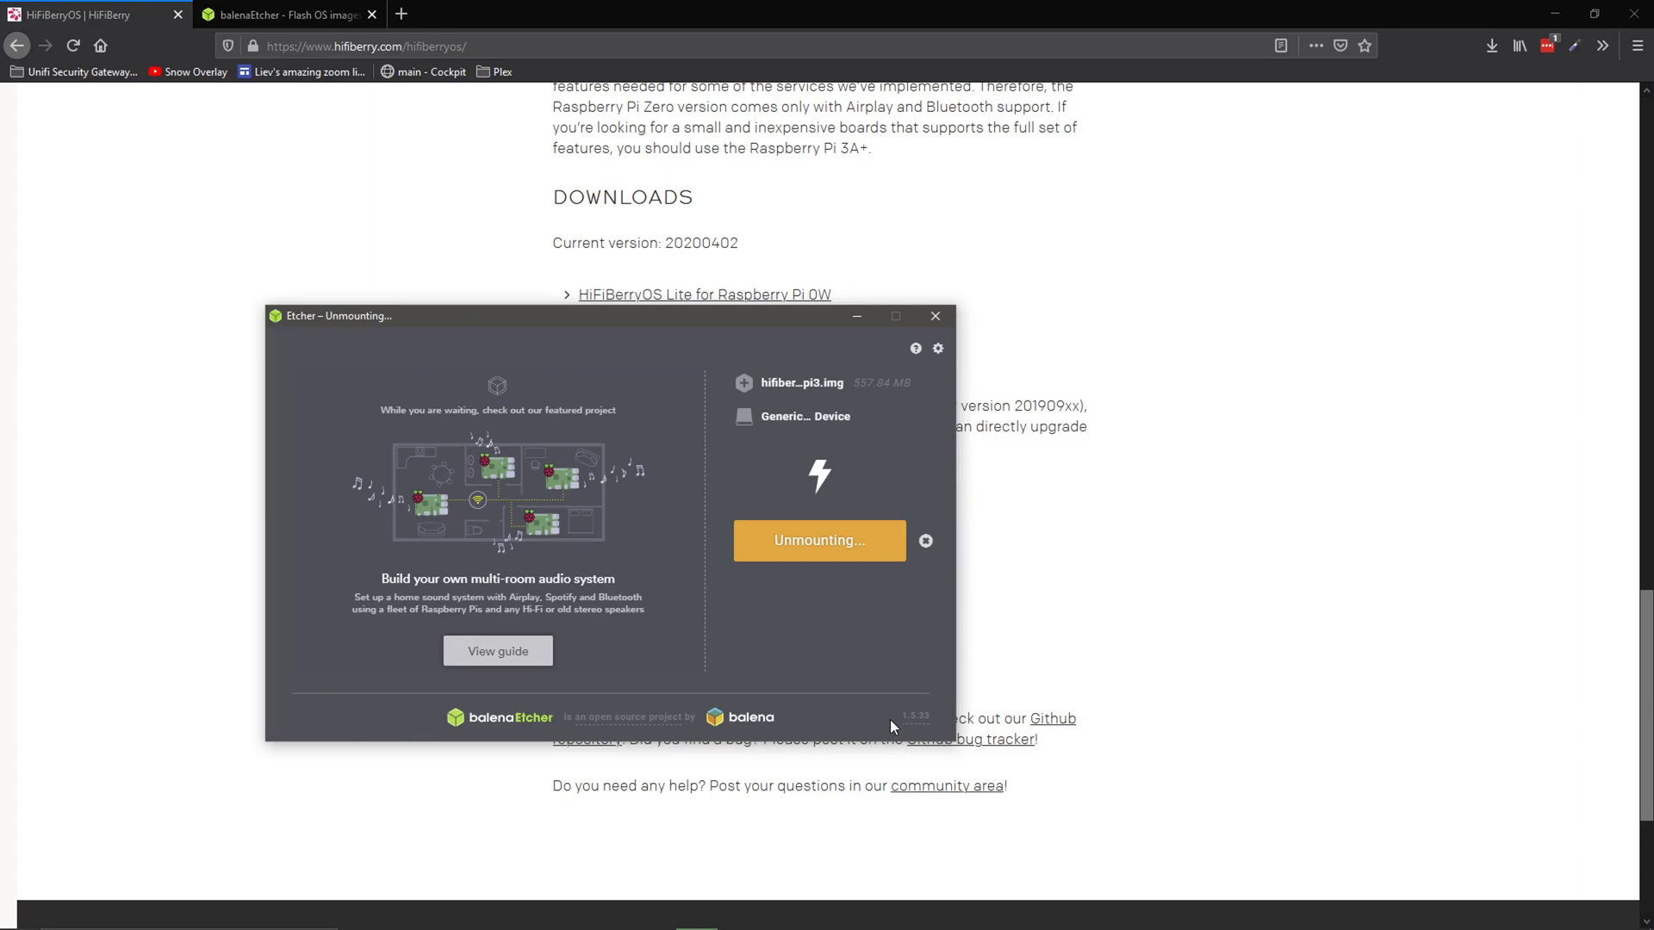
click(939, 353)
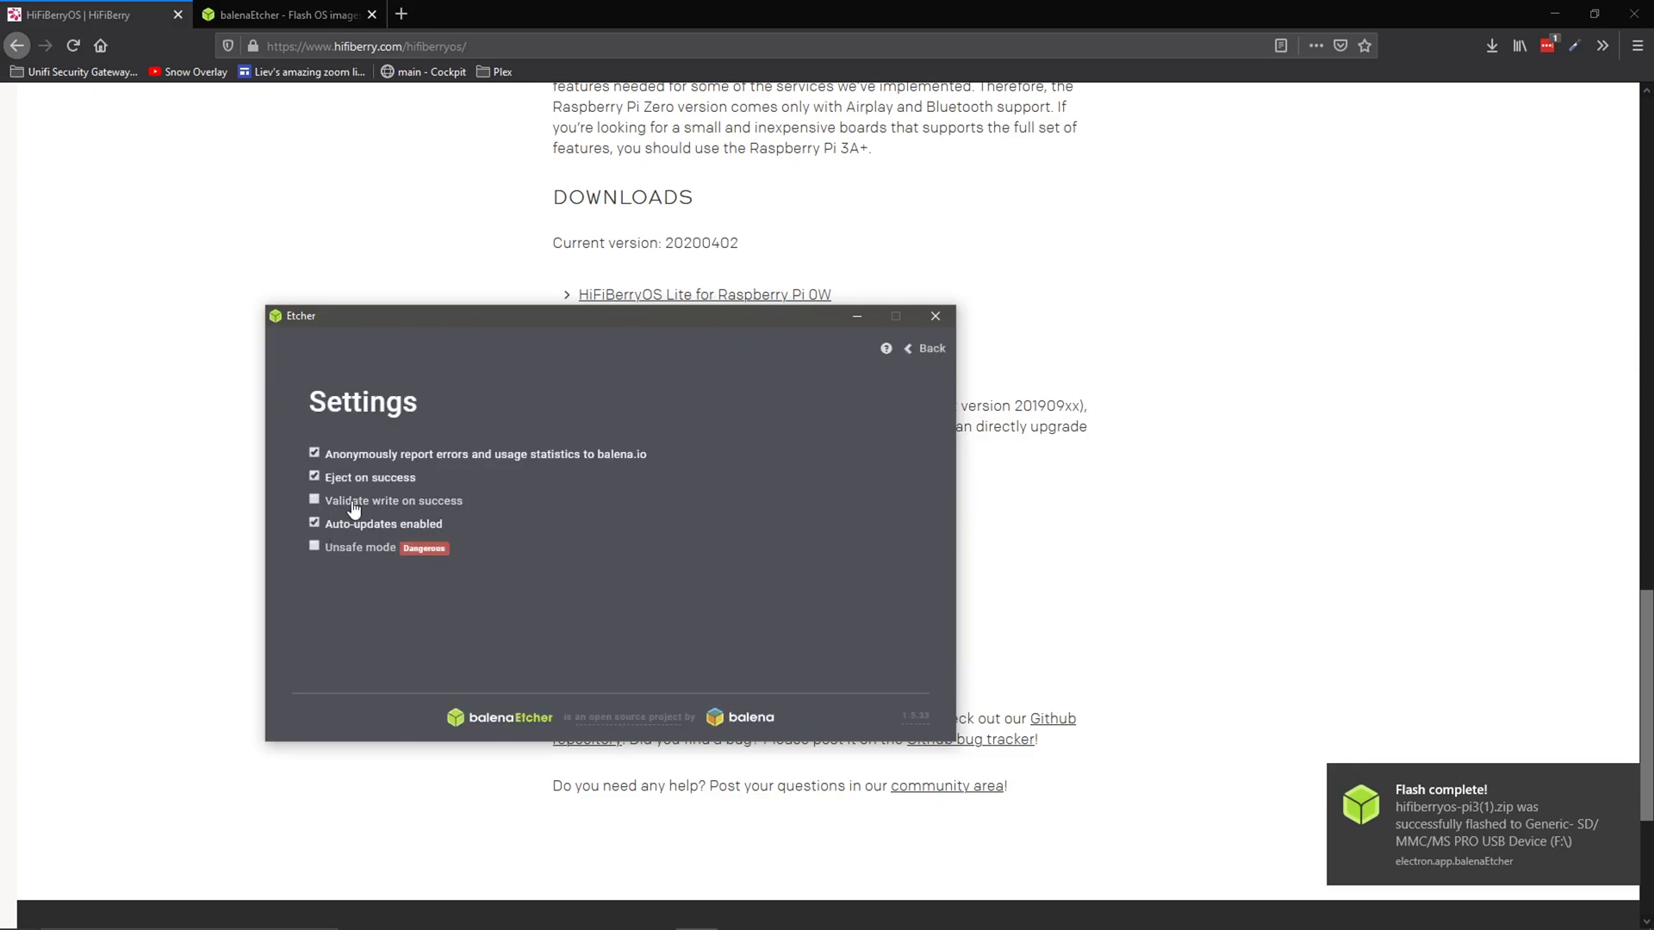
click(923, 352)
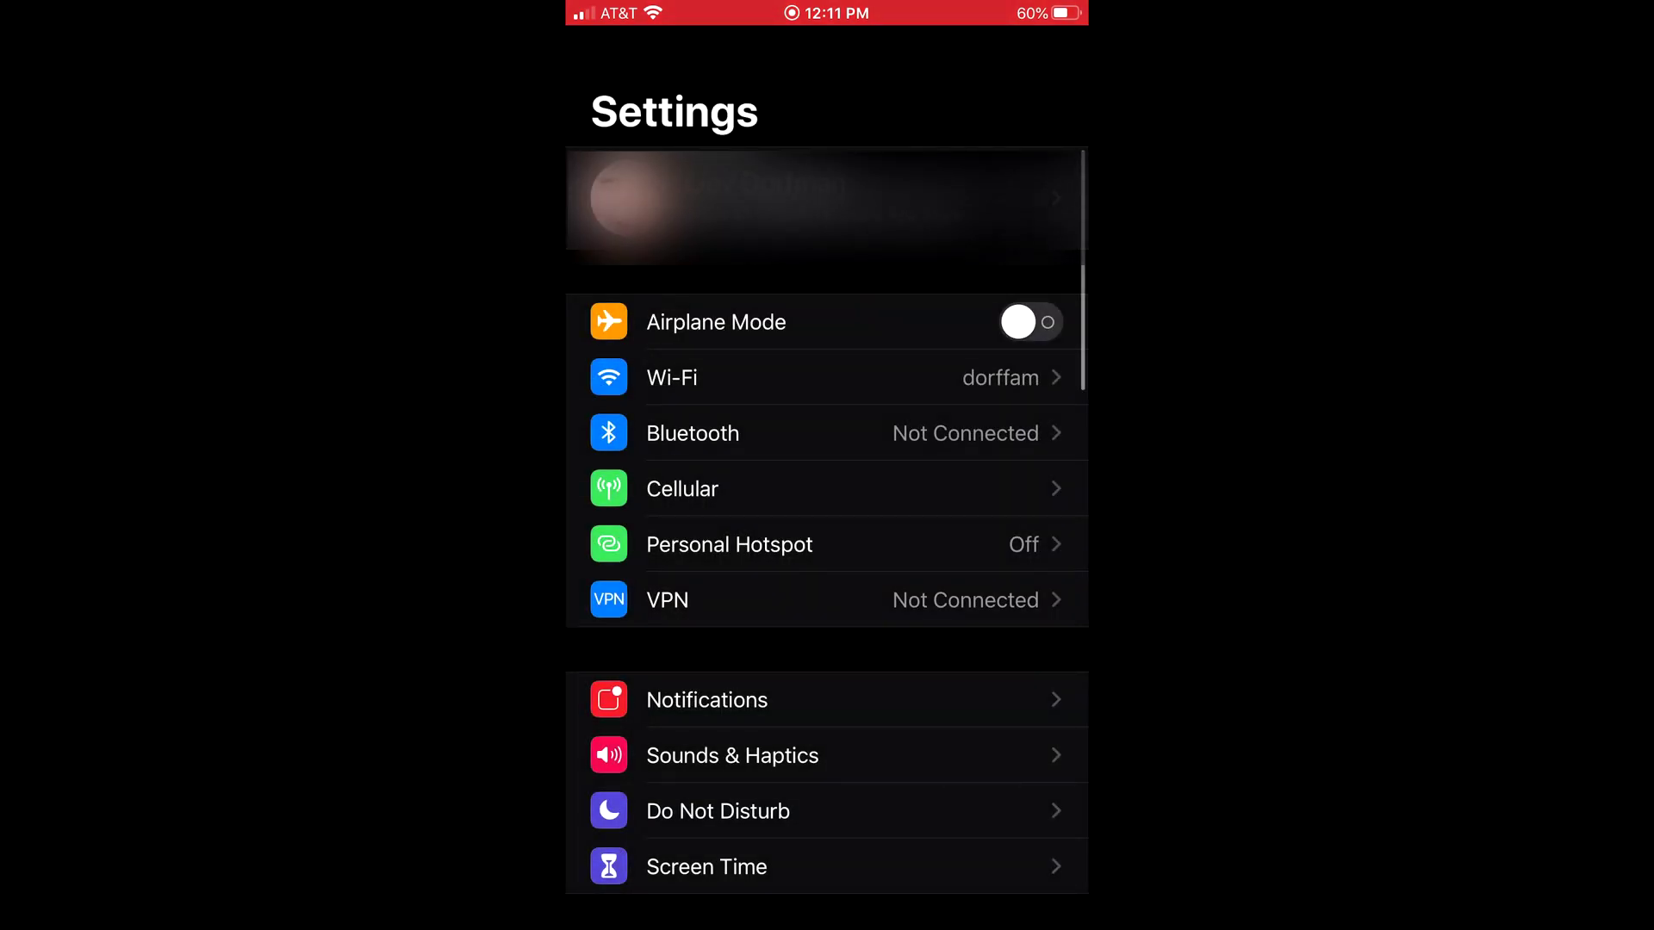
Join the iPhone to the HiFiBerry_Setup_79b516f Wi-Fi network and enter hifiberry.local in Safari
click(672, 378)
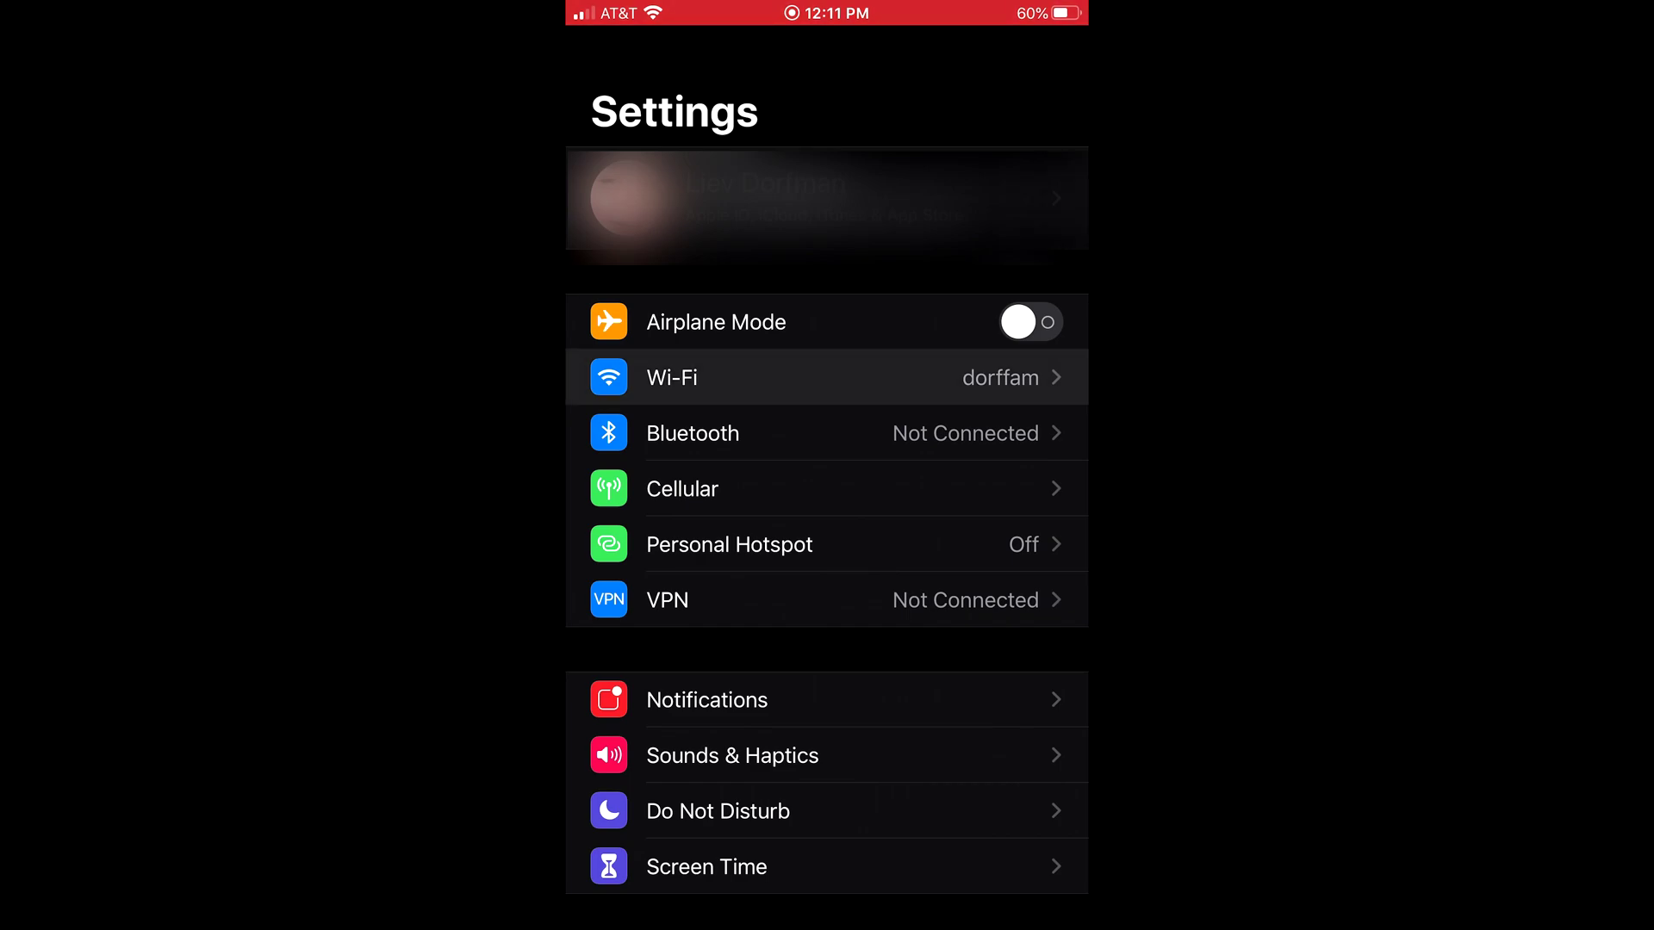
click(736, 344)
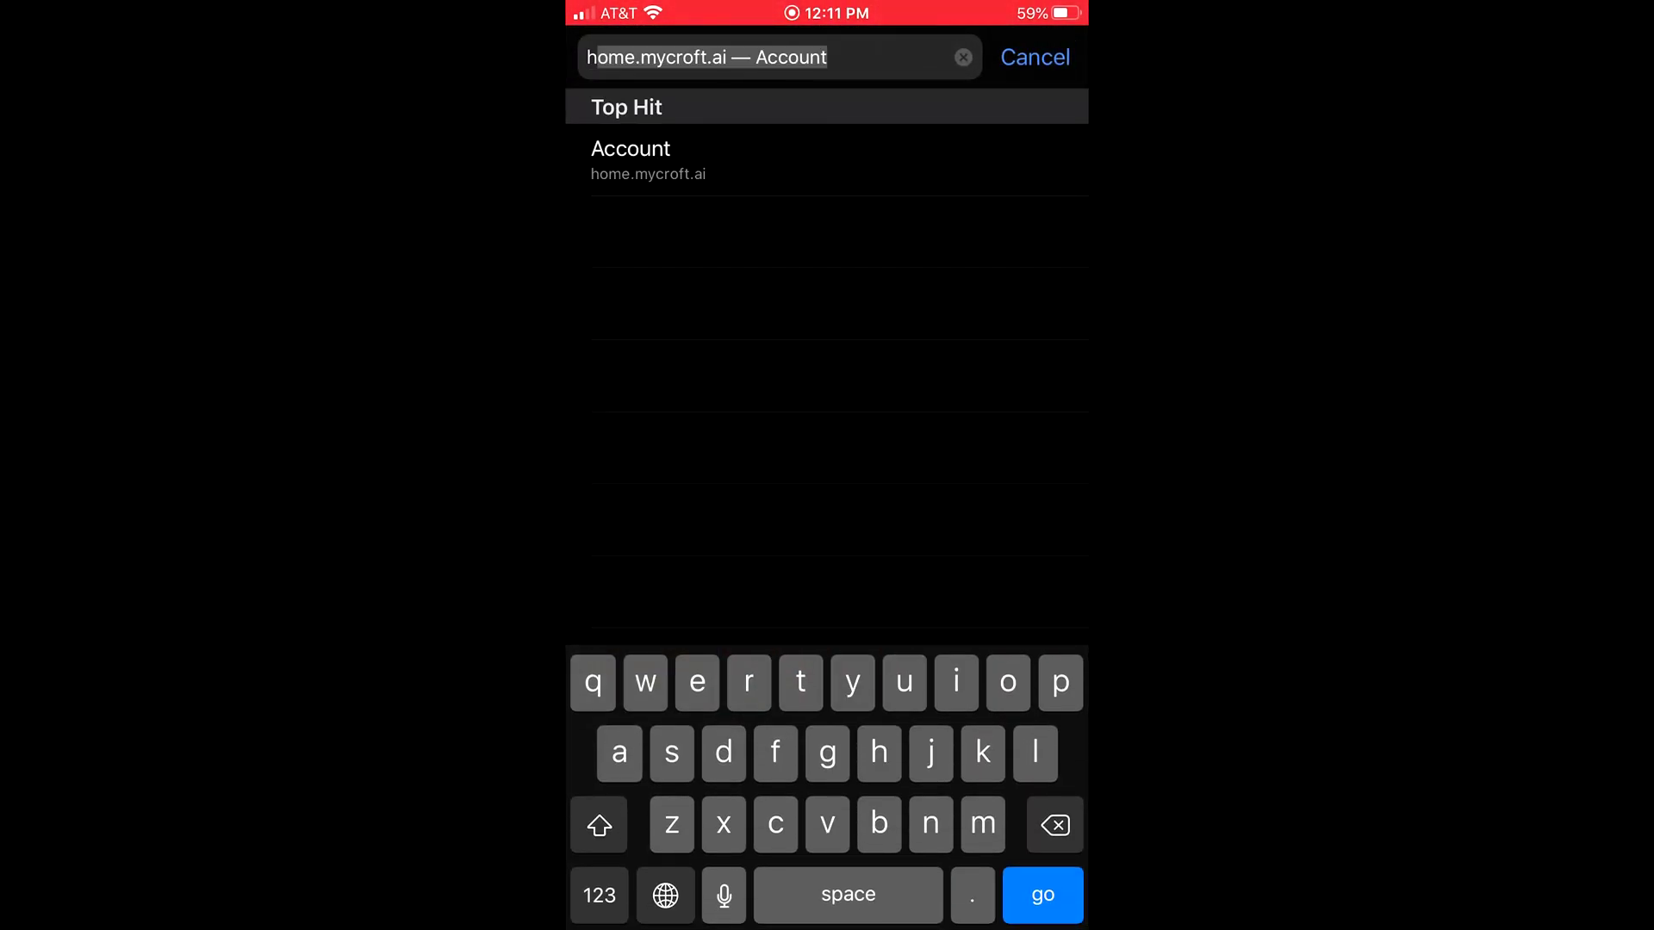
text(igi)
key(BackSpace)
key(BackSpace)
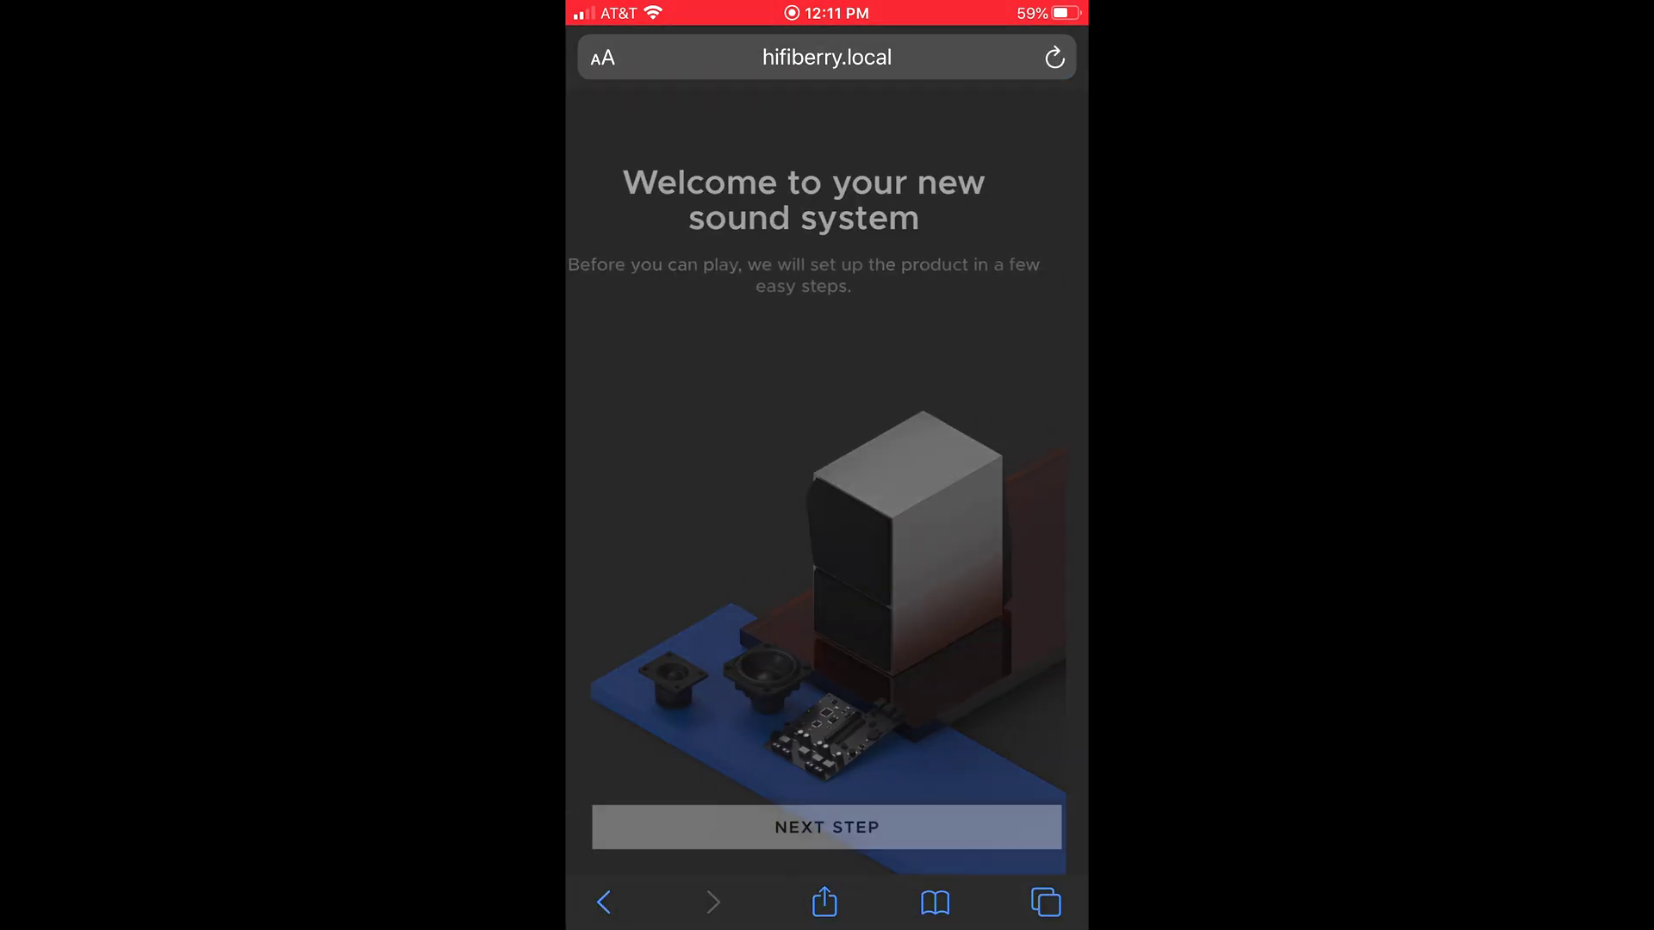
Set the country to United States of America and continue to network setup
click(827, 331)
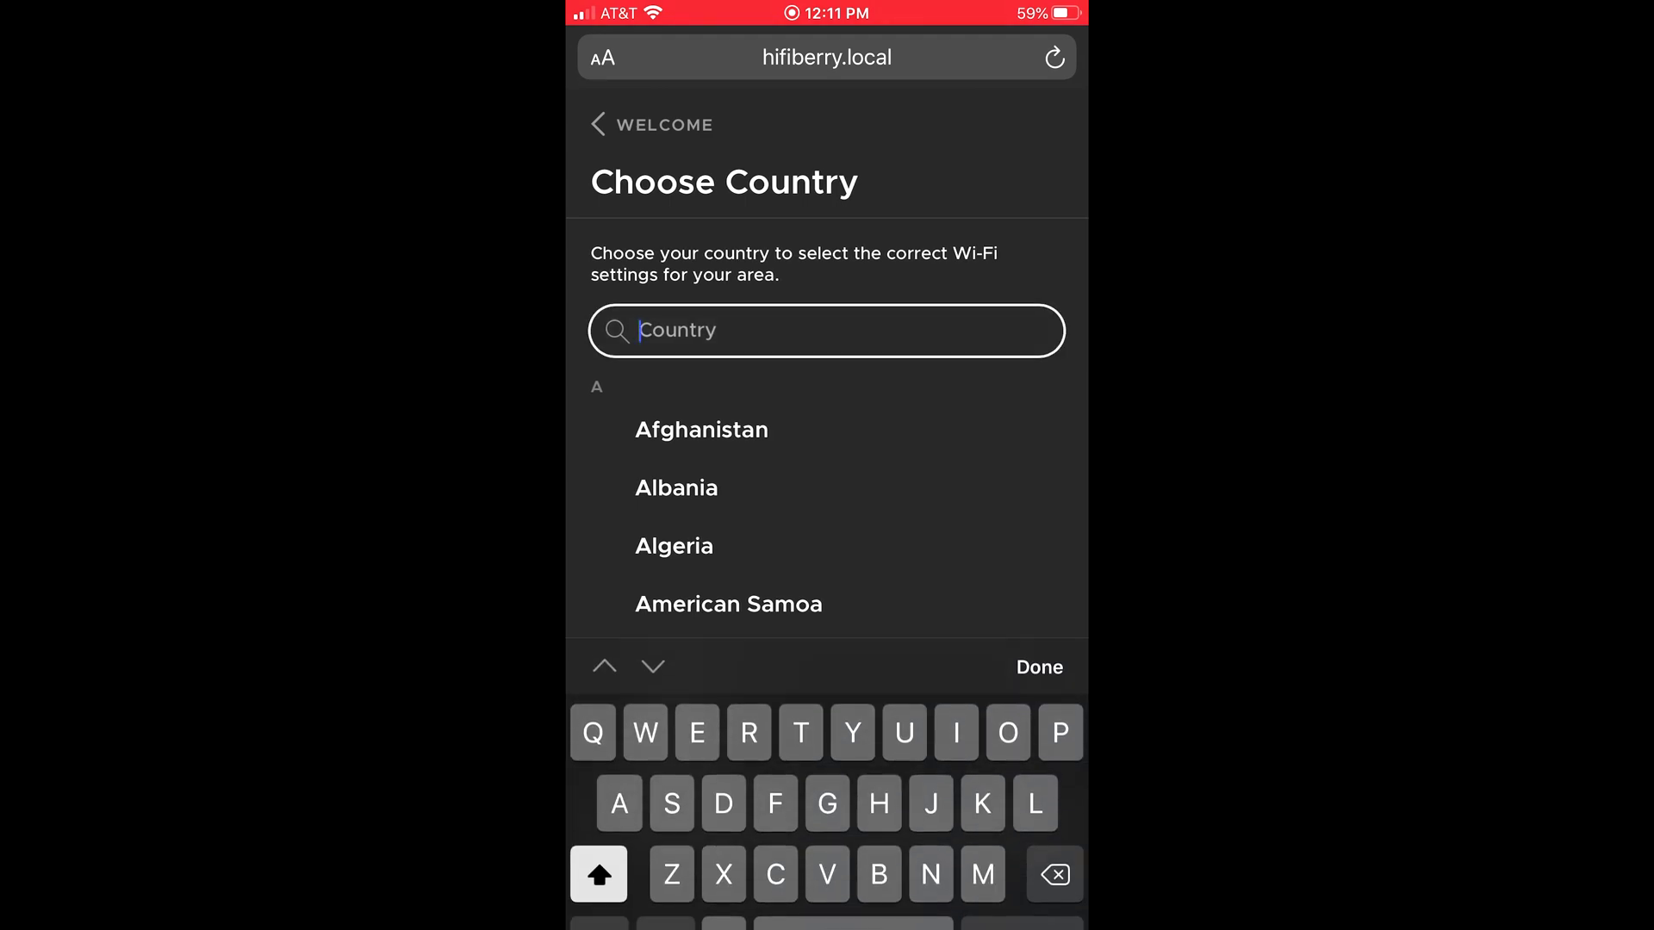
text(Unite)
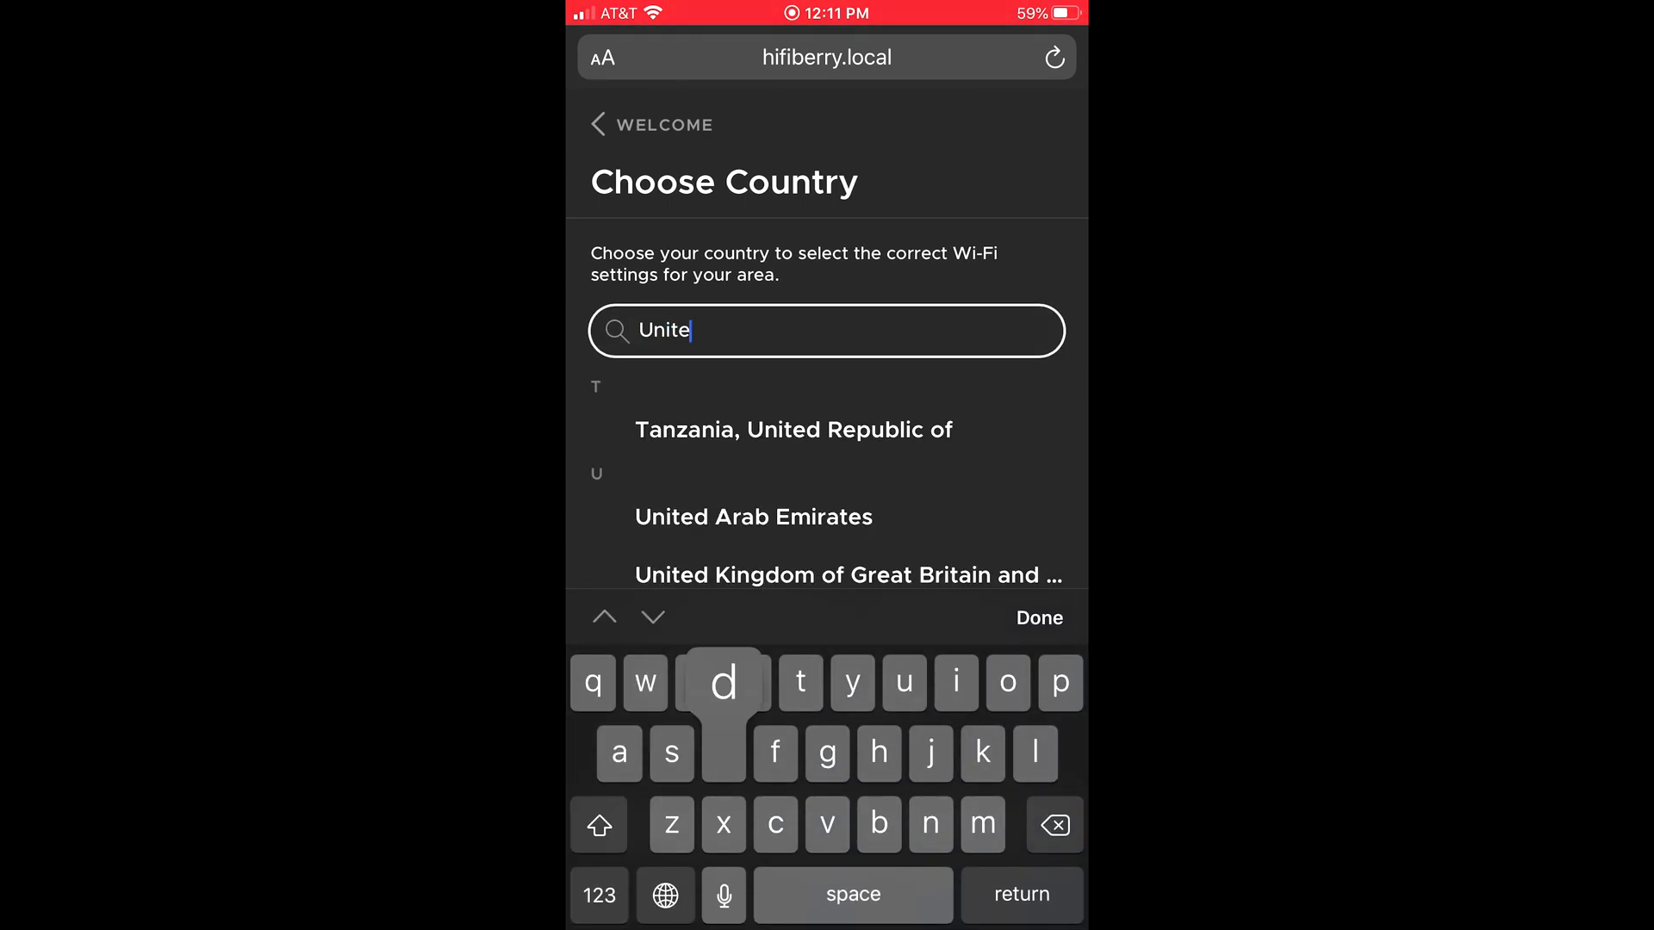
text(d sta)
click(773, 488)
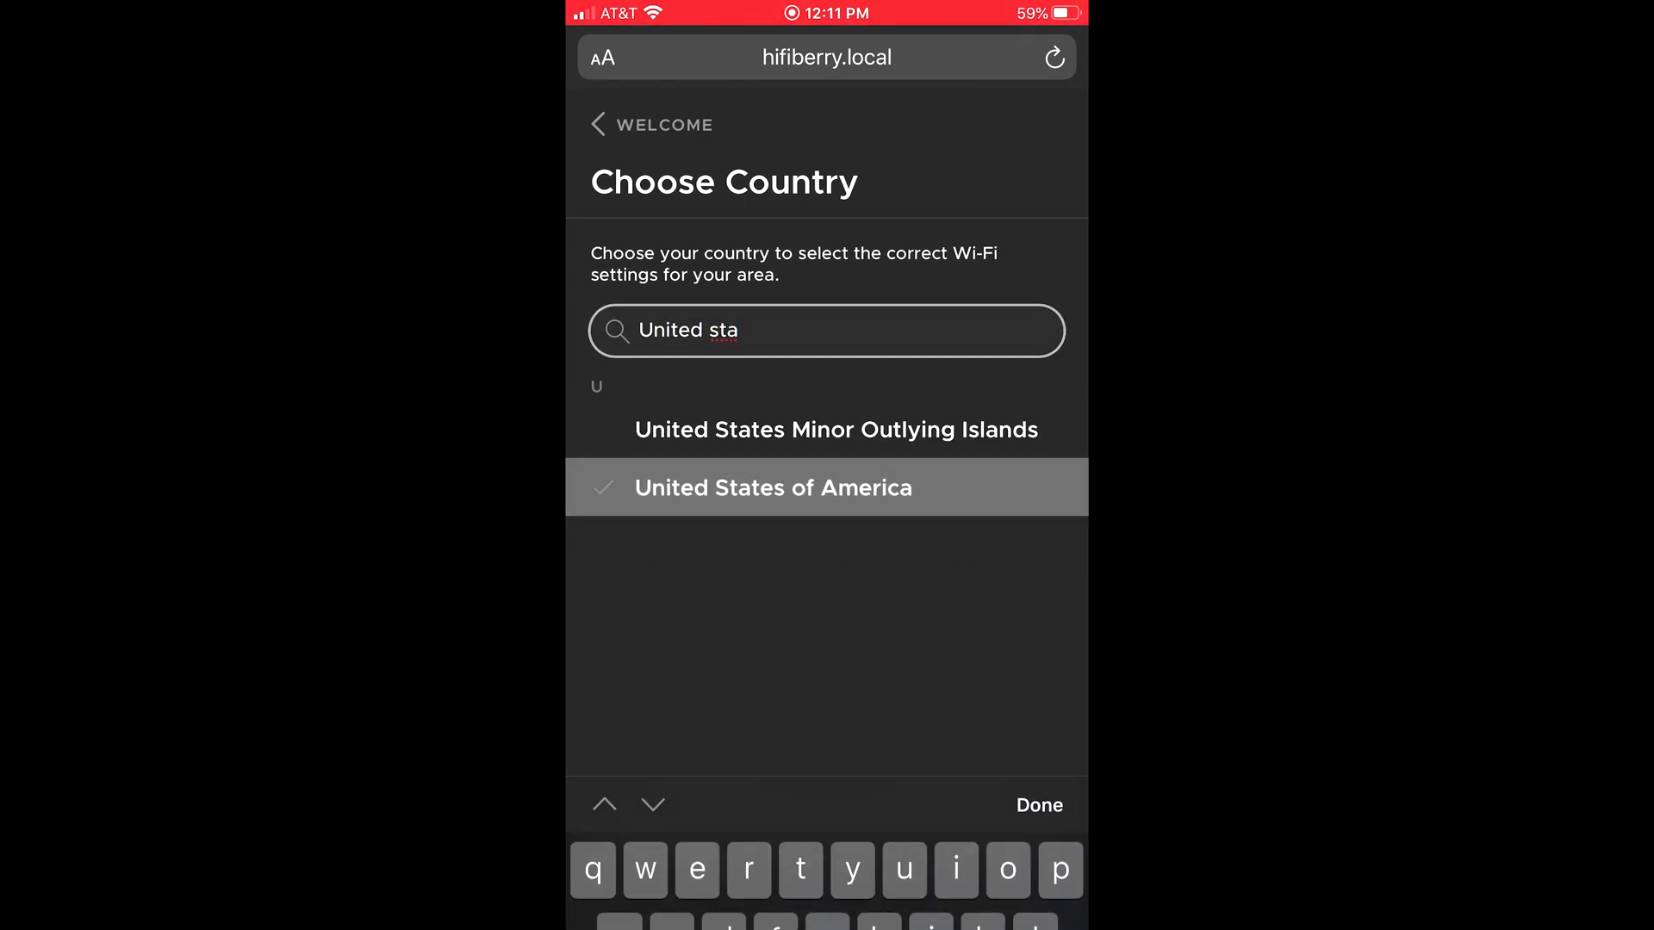
click(826, 827)
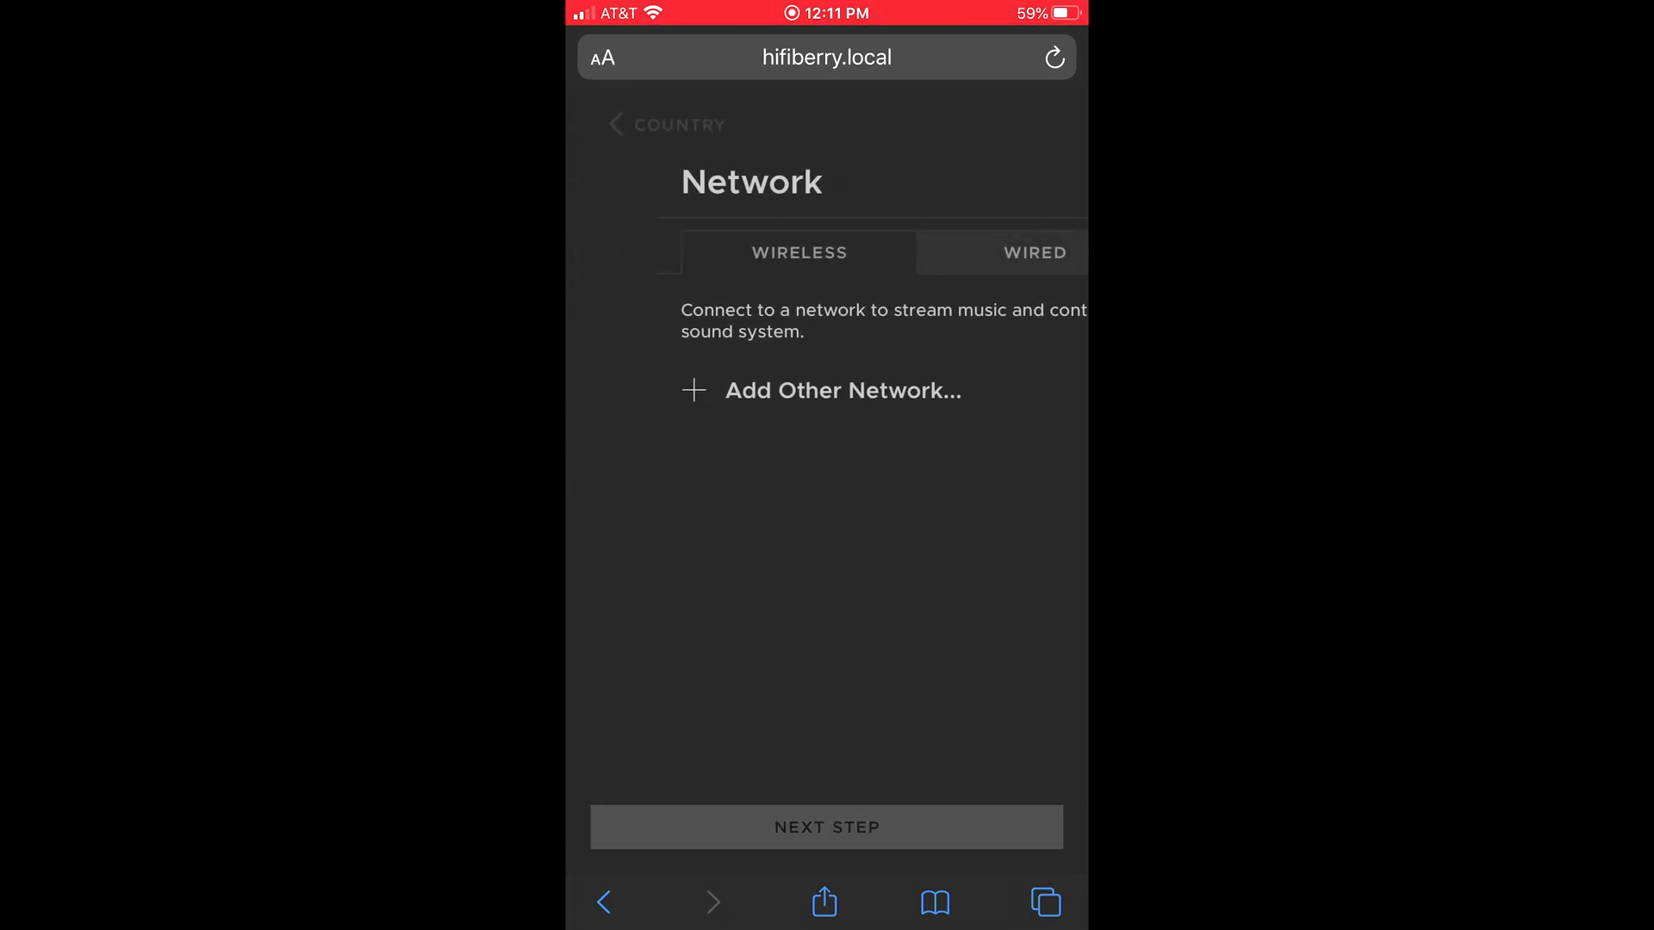
Save the ID_IOT_IoT Wi-Fi network with its WPA2 password
click(696, 507)
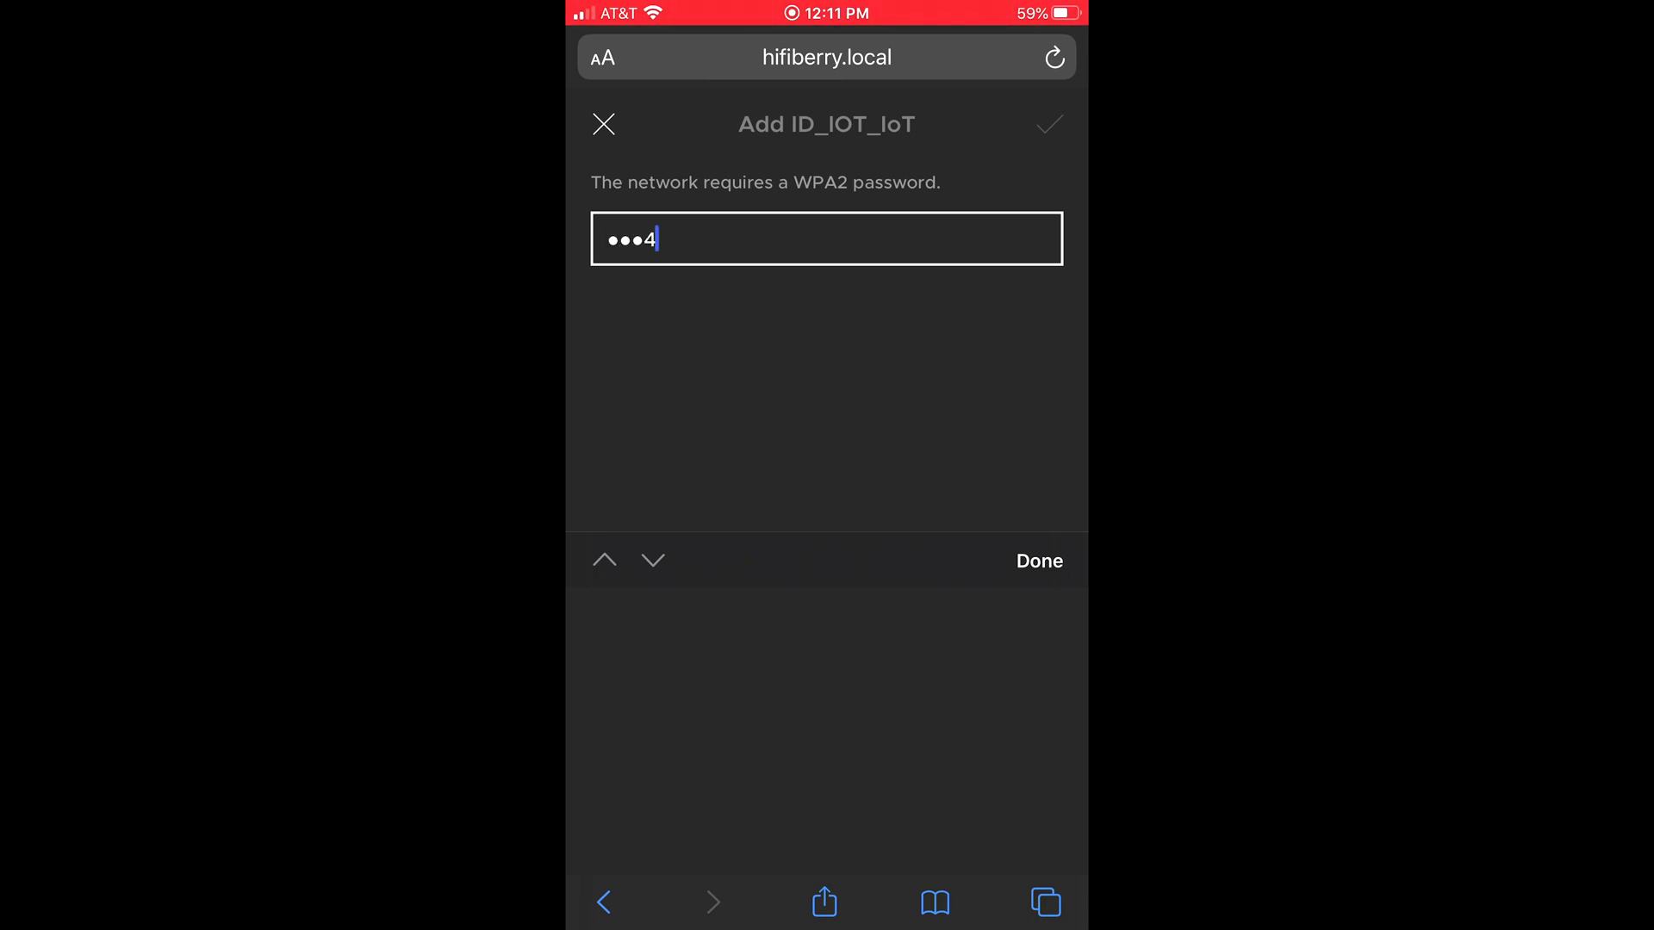
click(1039, 561)
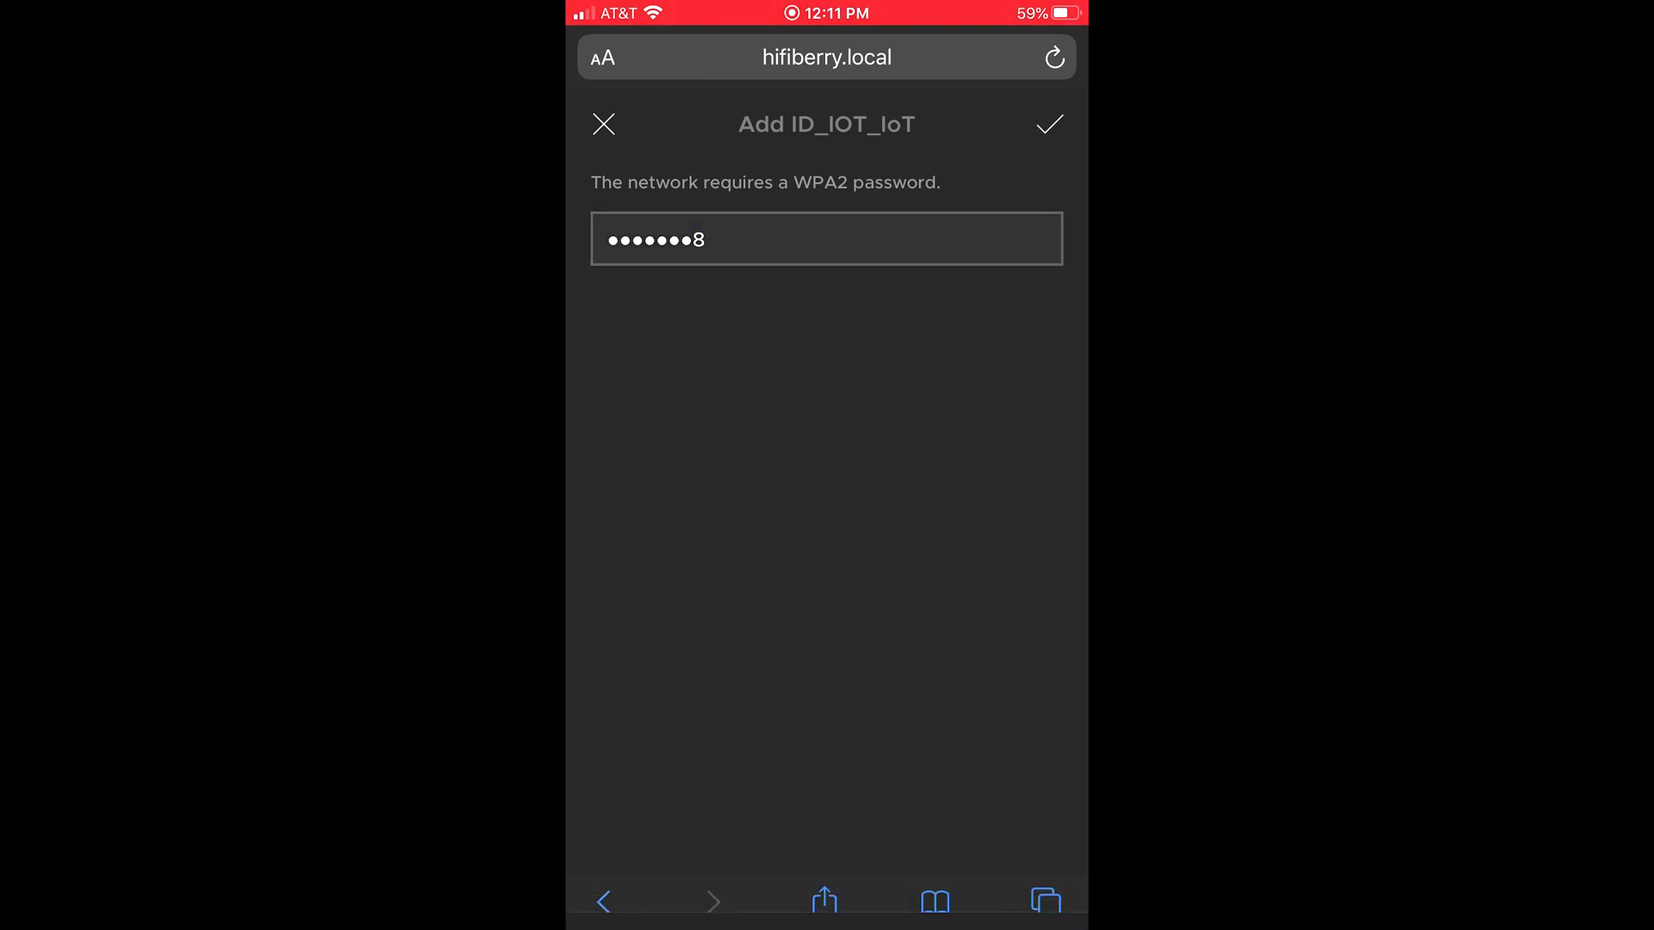
click(1049, 124)
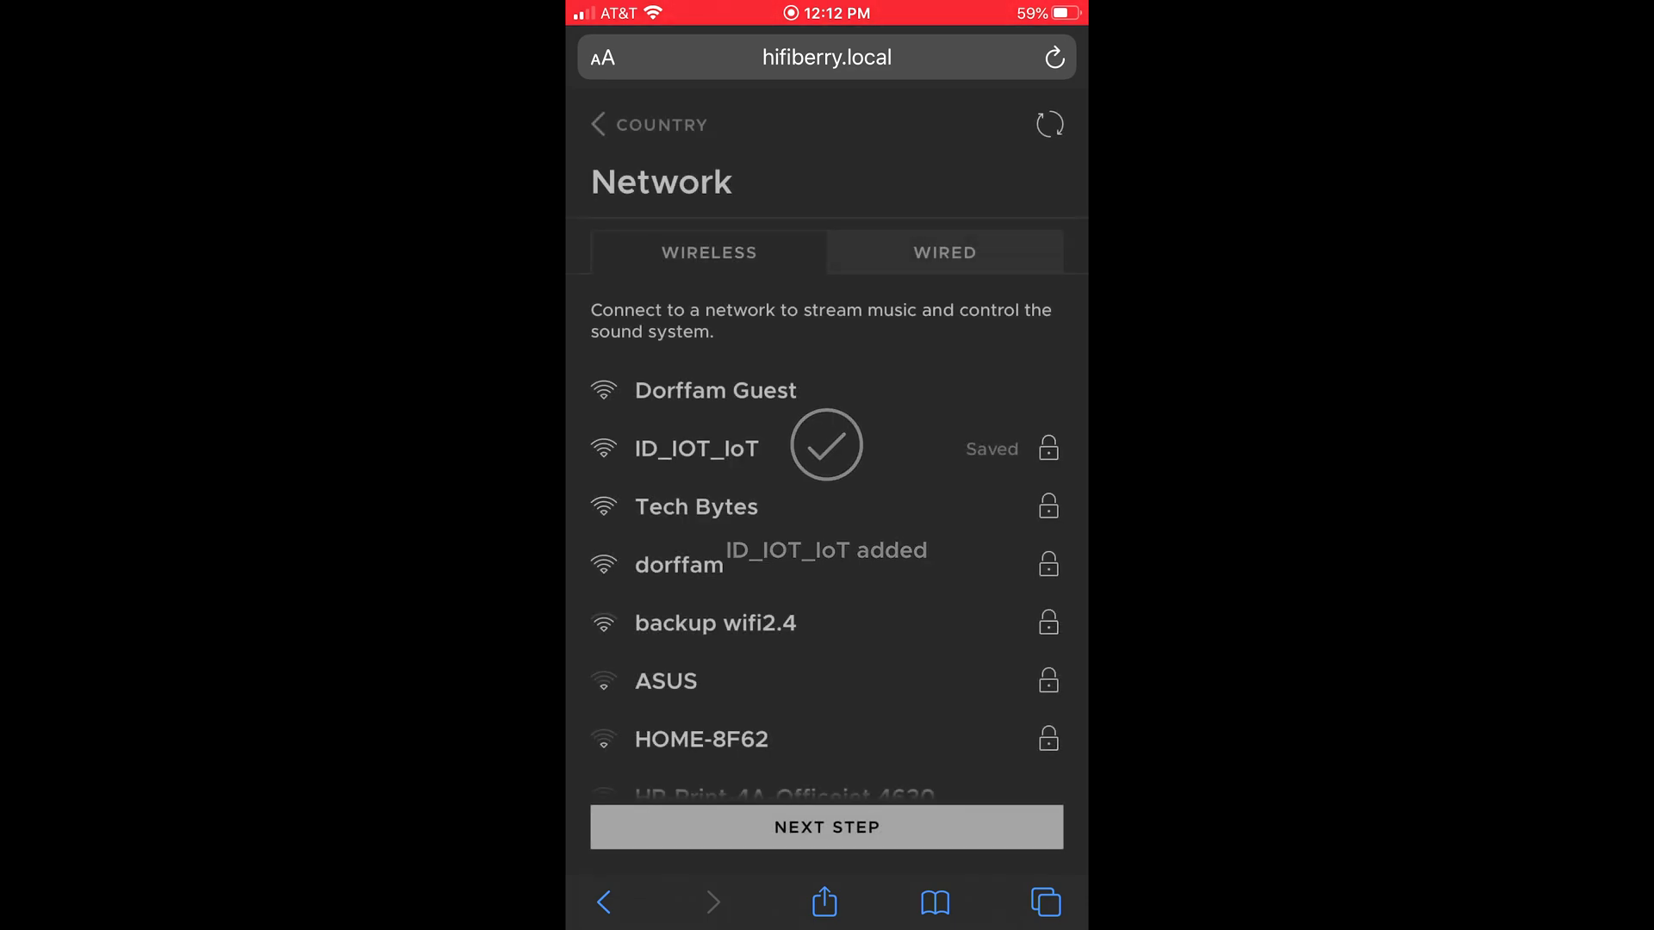
Apply the network settings, check the phone's Wi-Fi, and complete the setup wizard
click(827, 827)
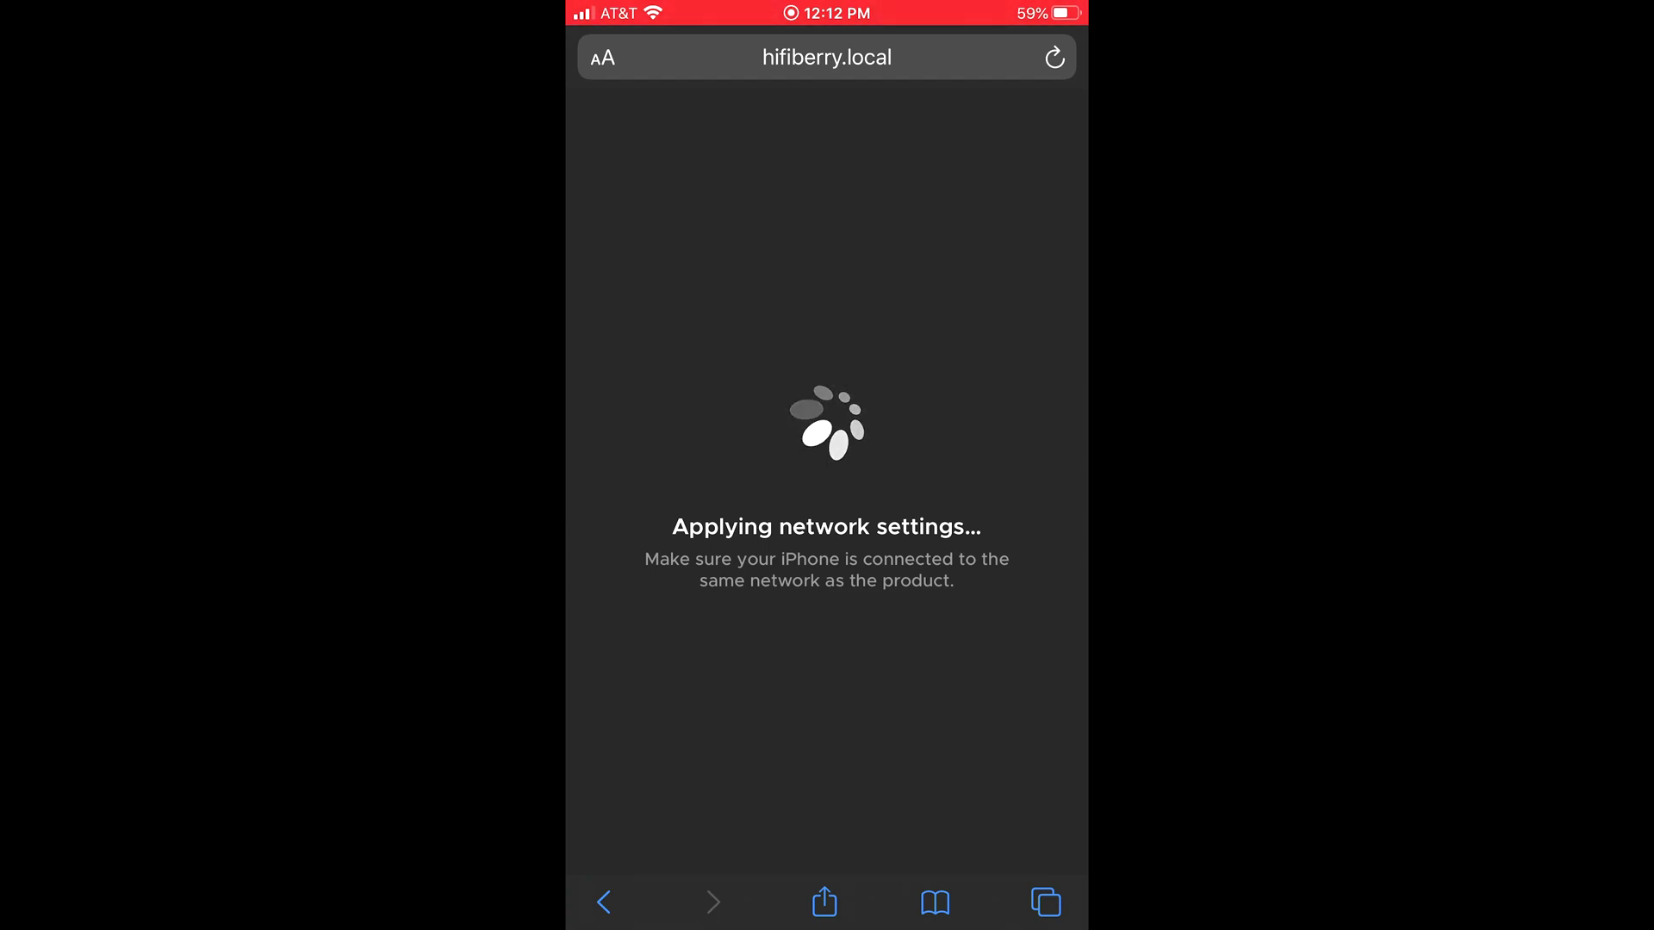
click(766, 431)
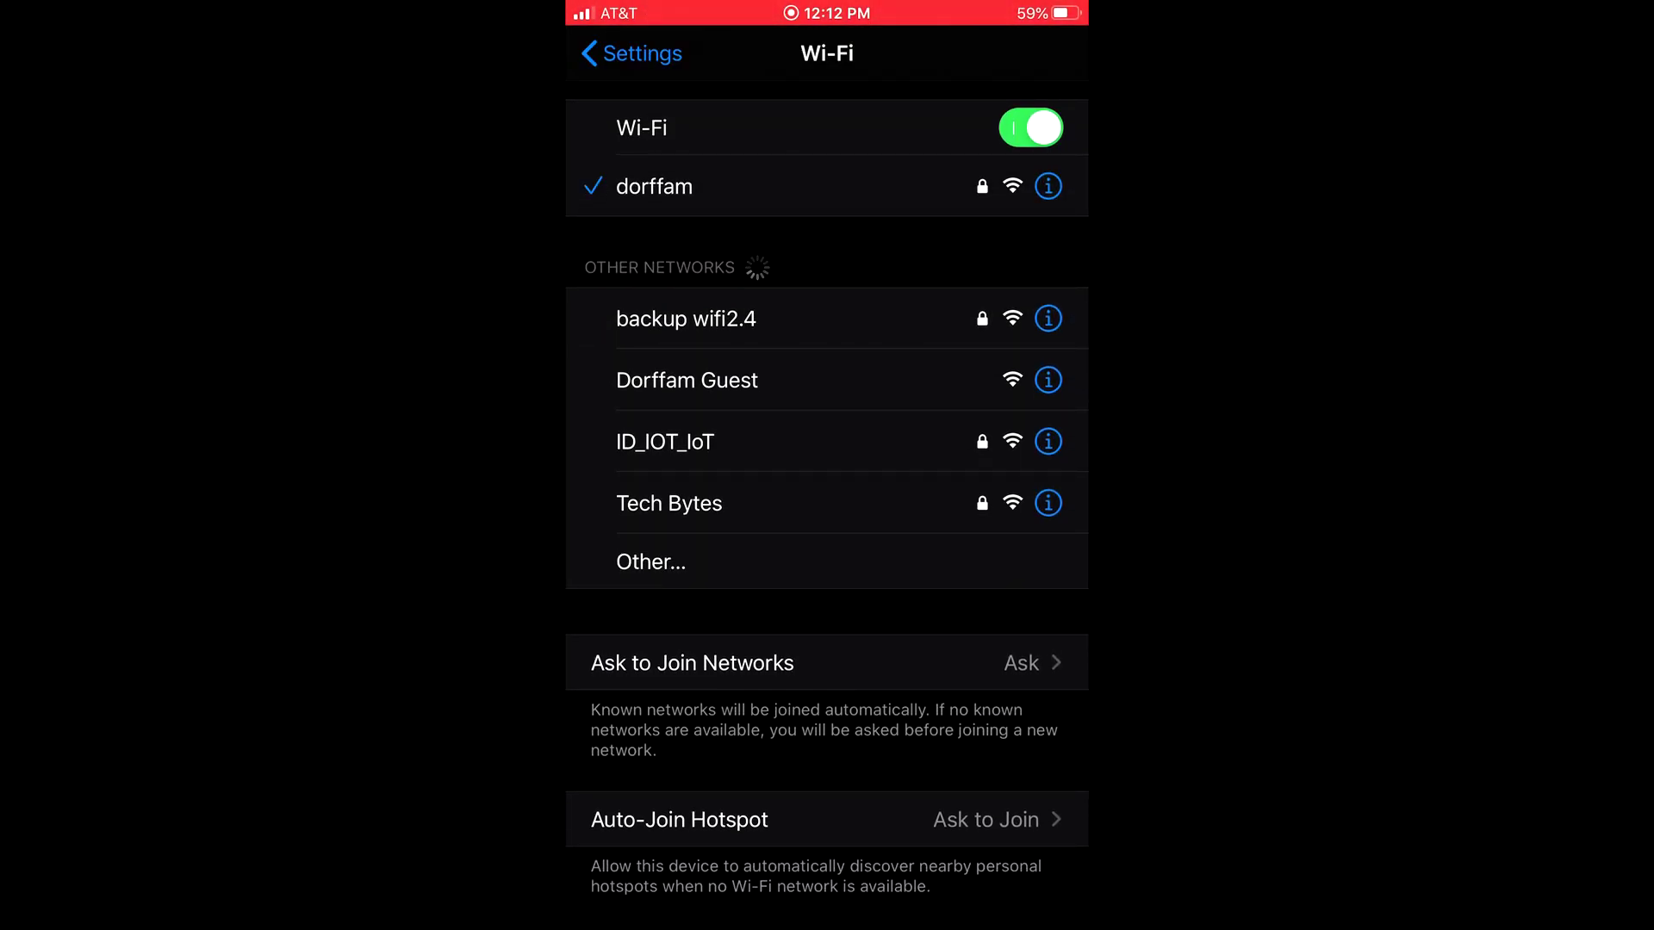
click(775, 431)
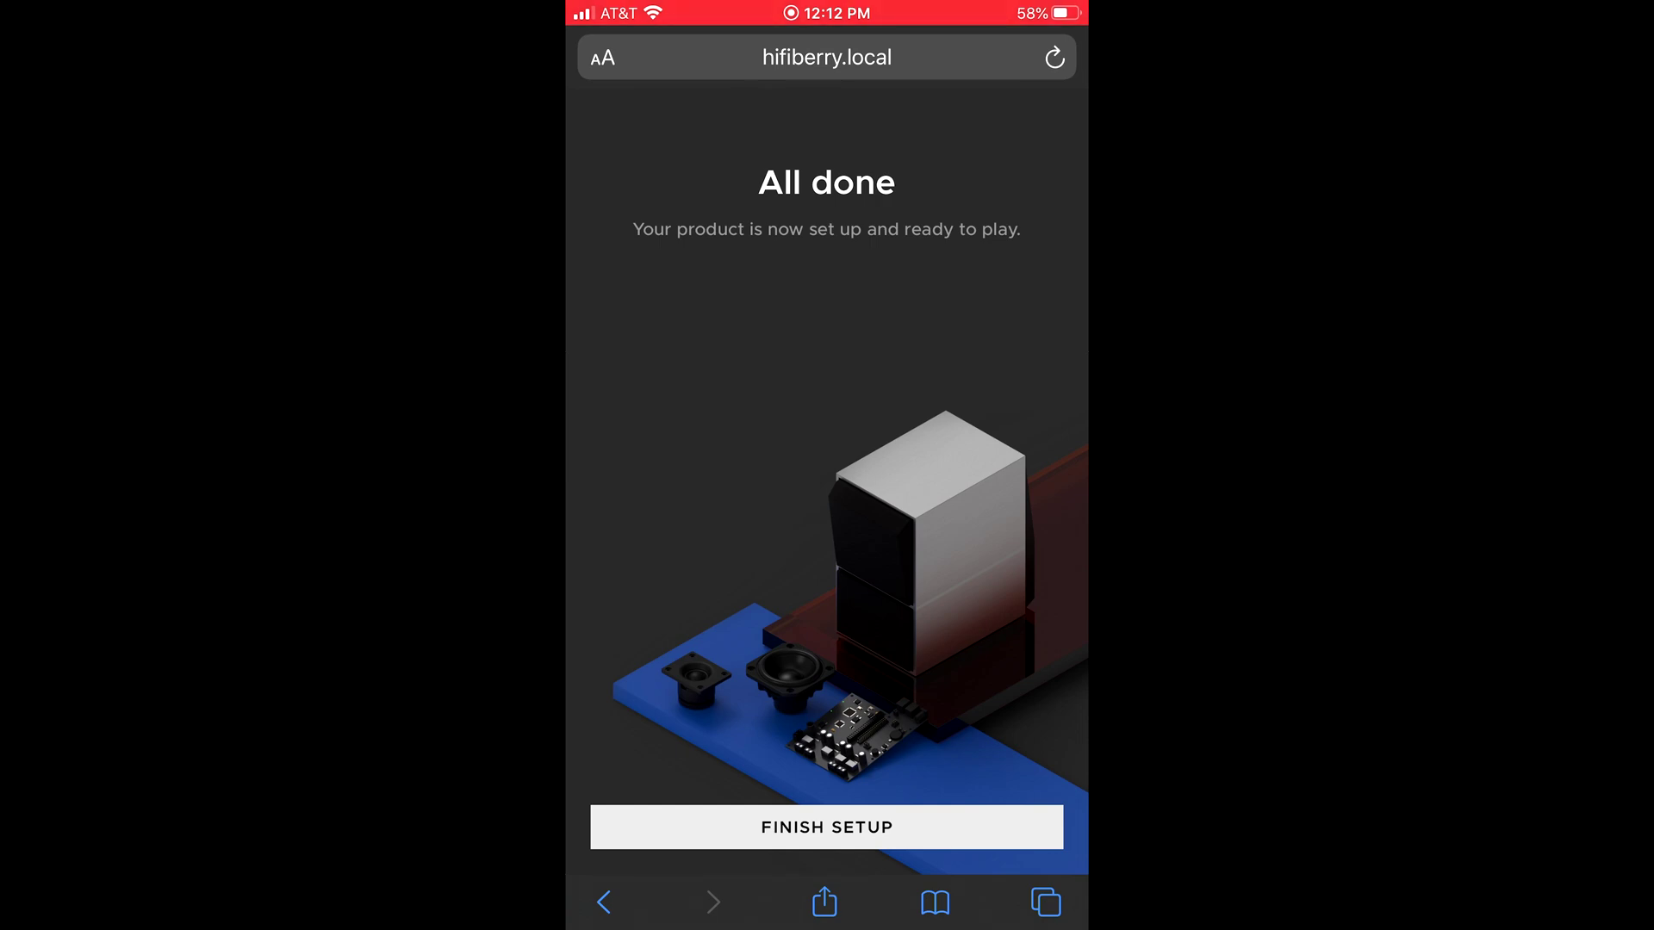
click(827, 827)
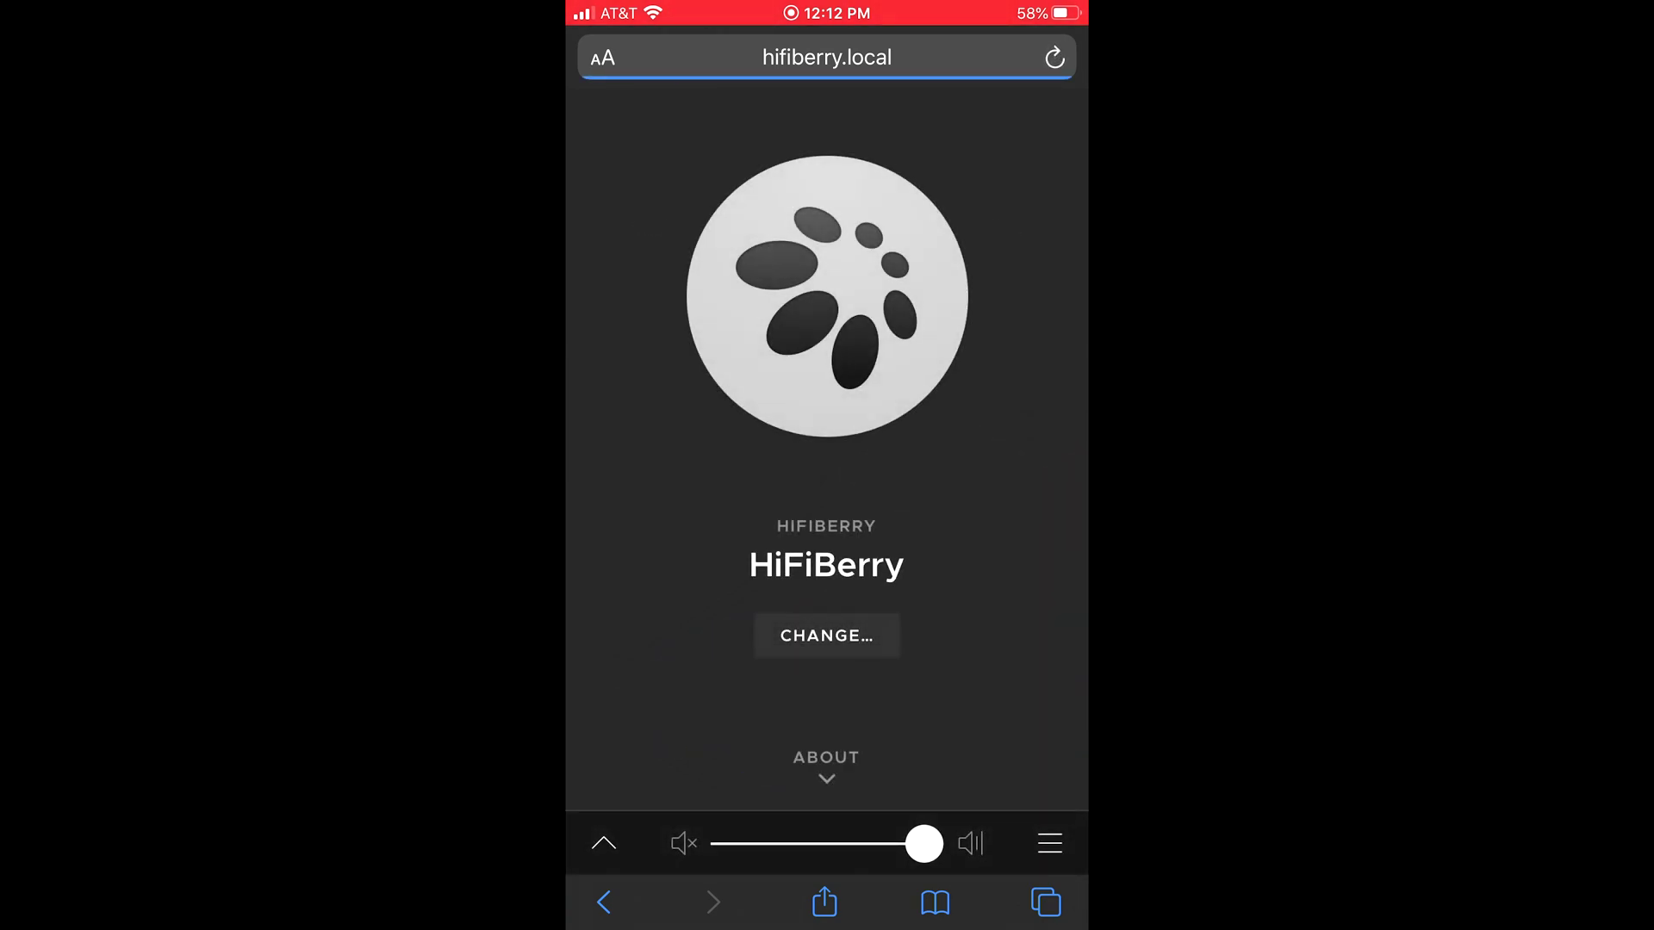
Change the player's name from HiFiBerry to 'Soundbar' and confirm it
click(827, 635)
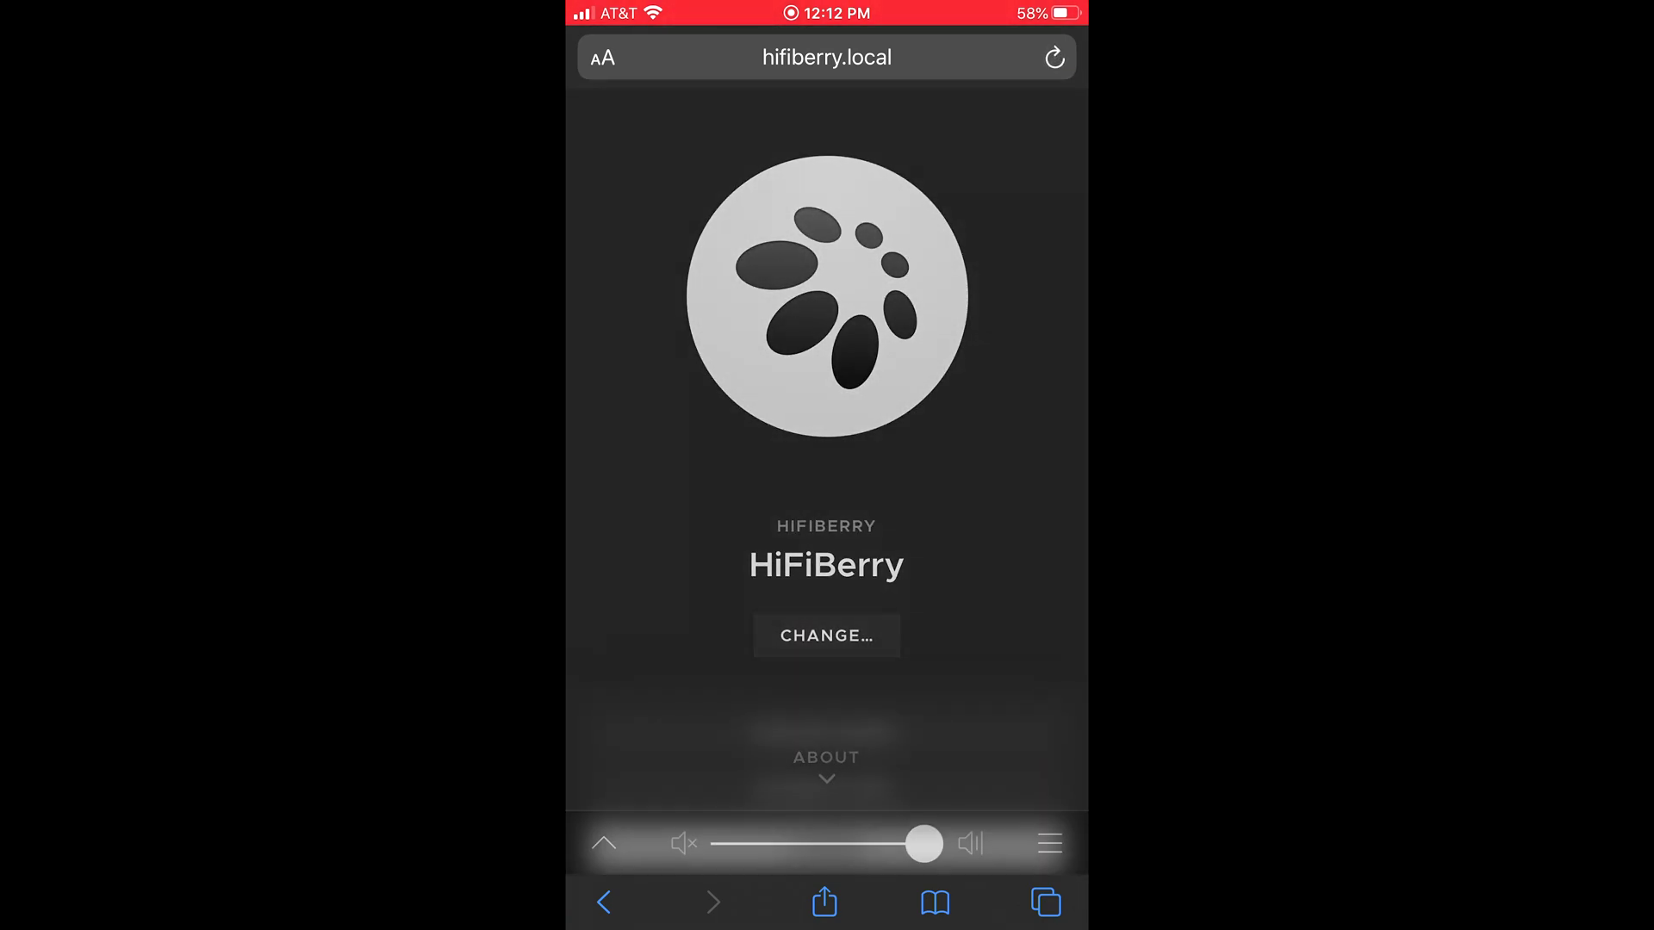
click(827, 713)
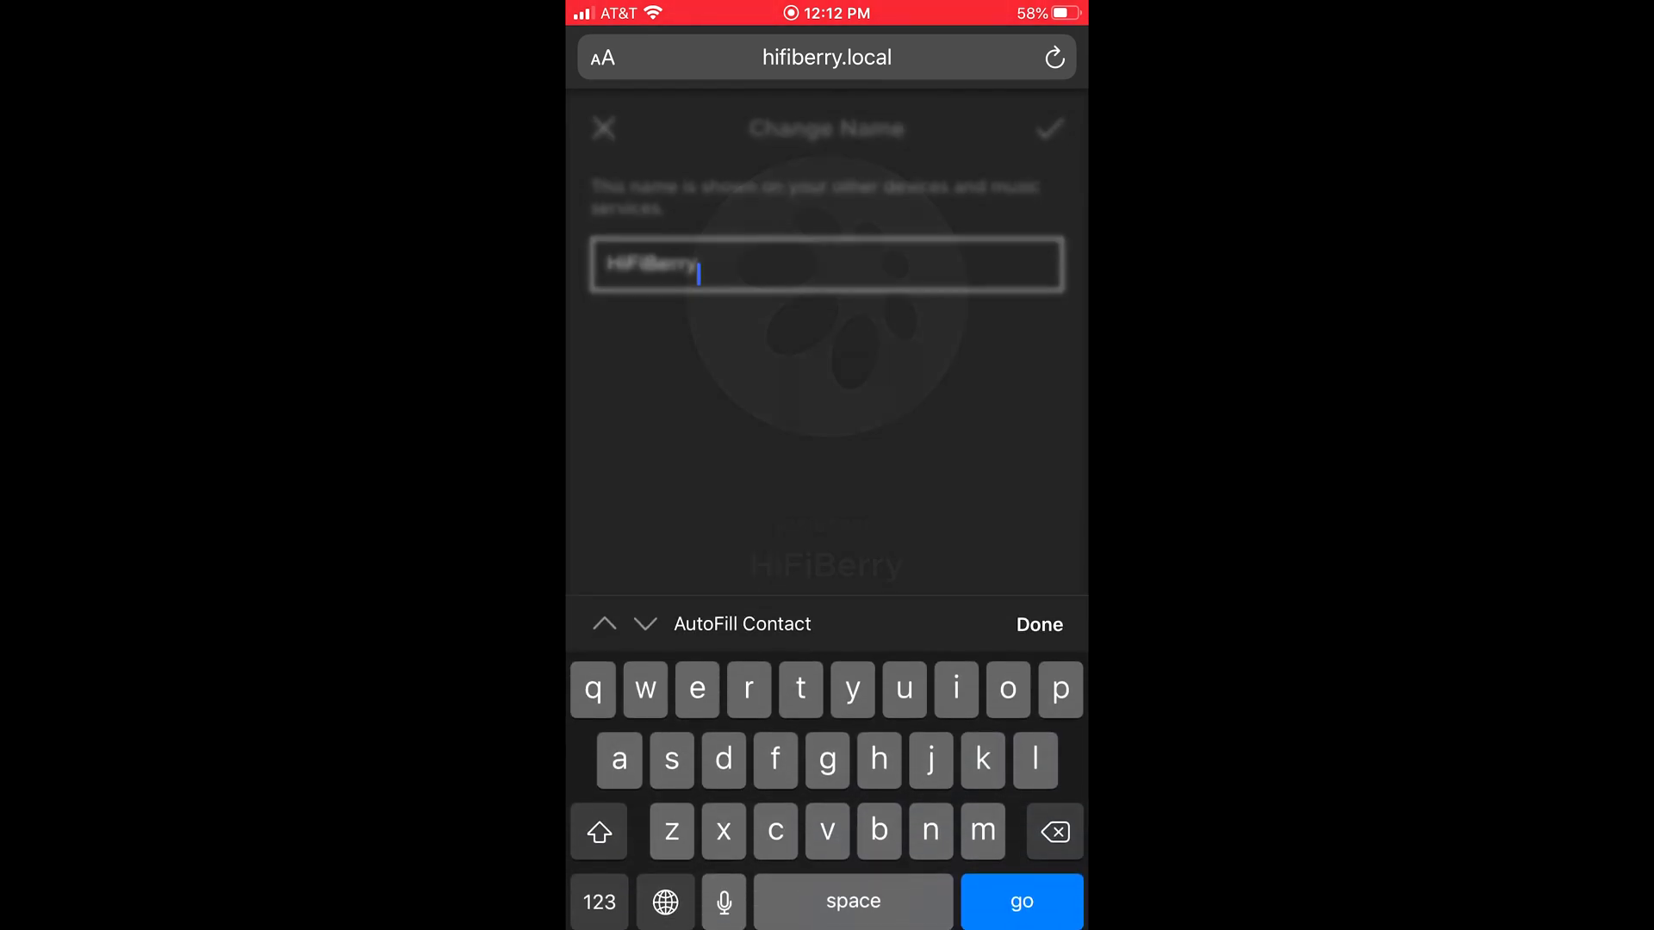
key(BackSpace)
key(BackSpace)
key(BackSpace)
key(BackSpace)
key(BackSpace)
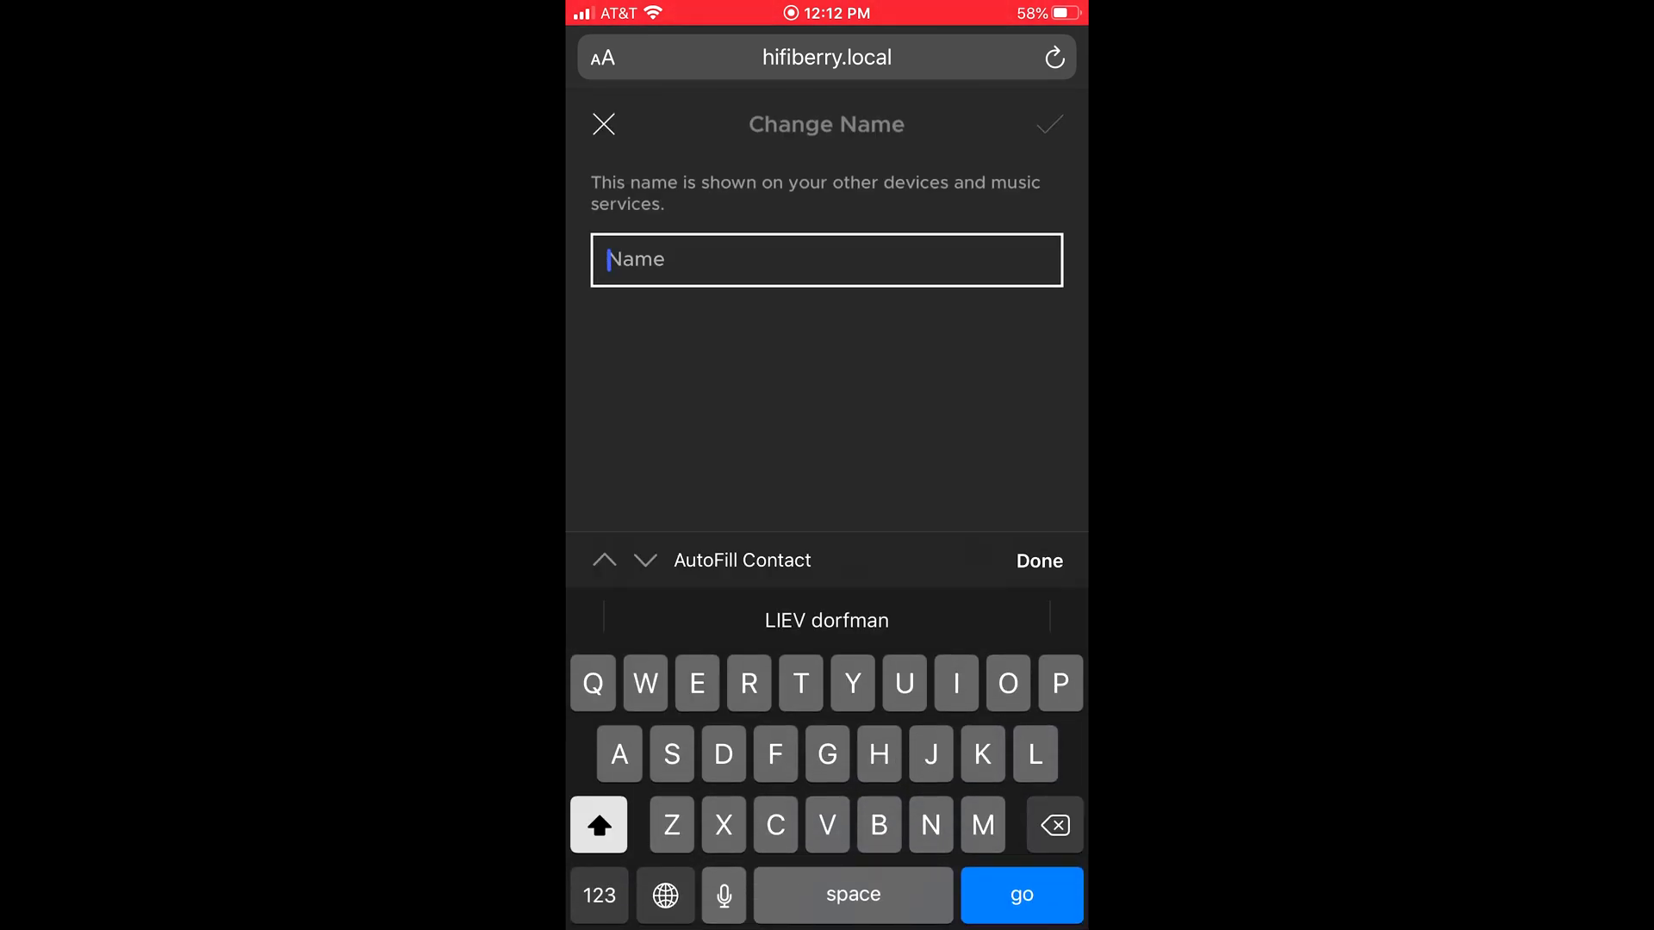
text(SOundbar)
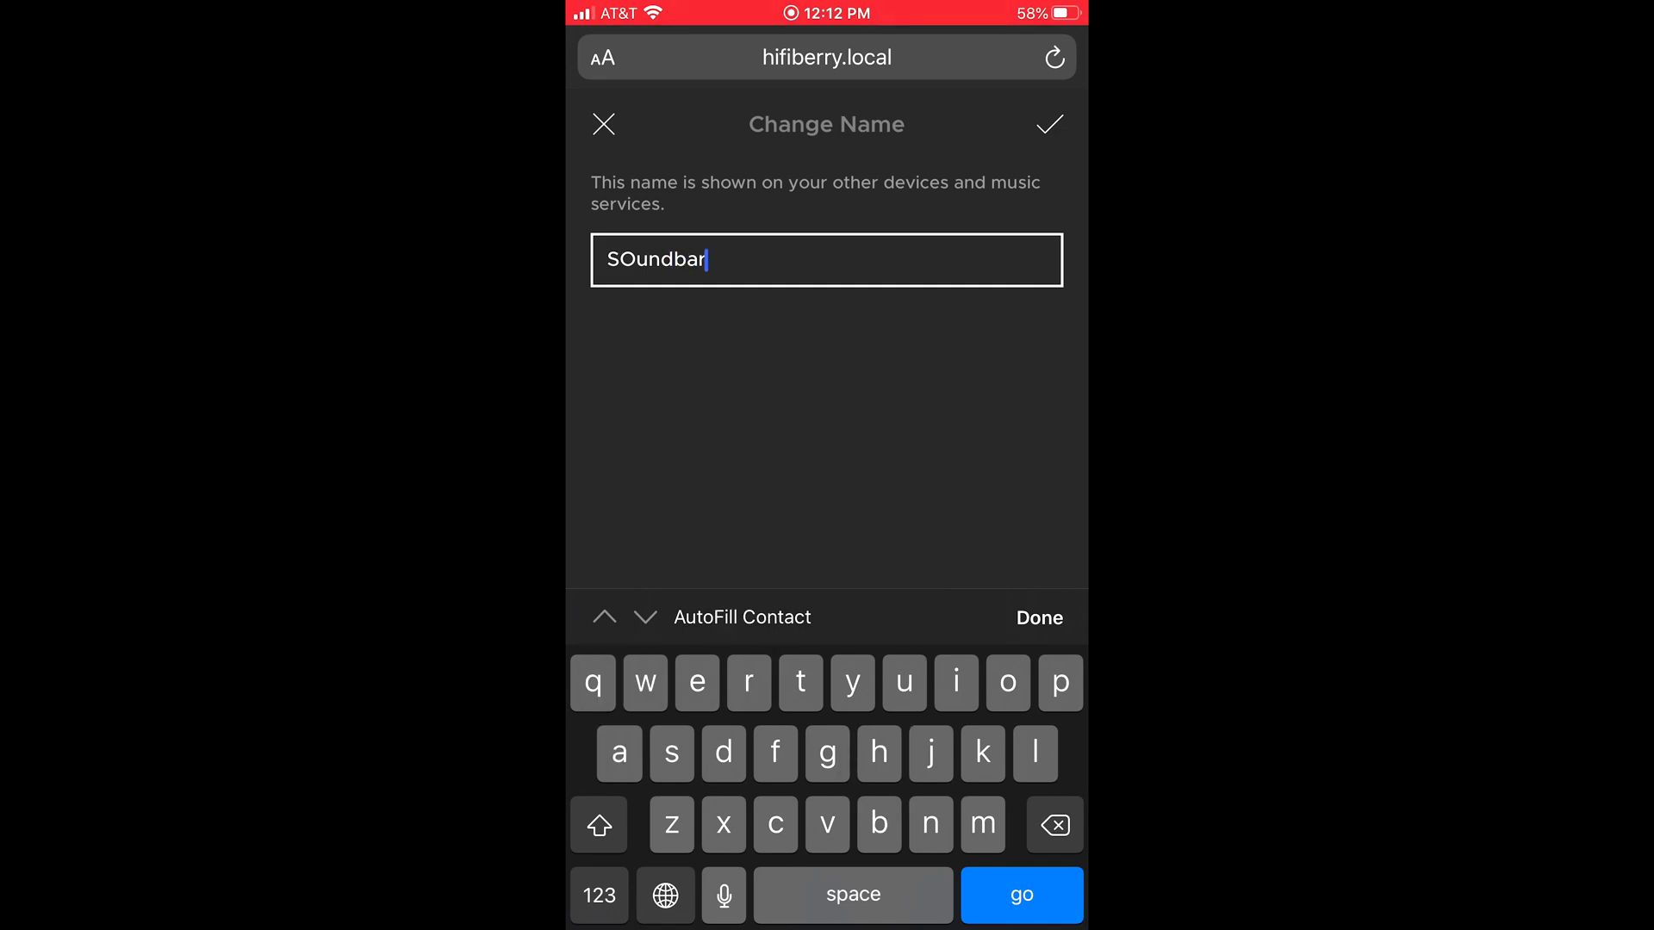
key(BackSpace)
text(Oundb)
key(BackSpace)
text(o)
key(Return)
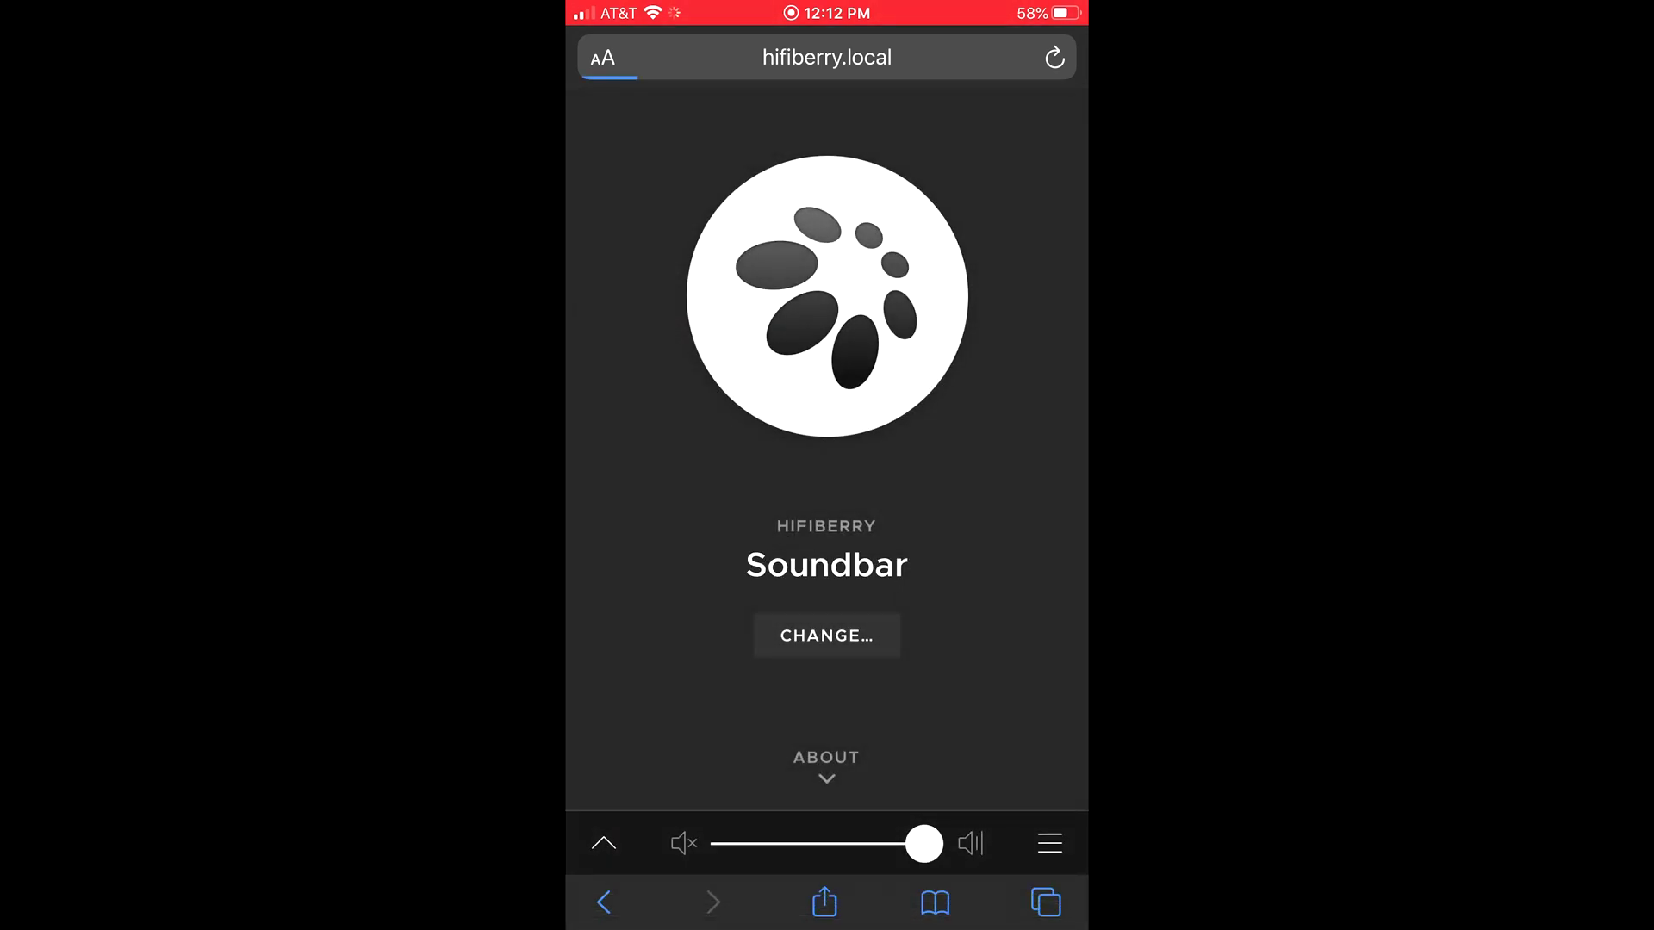